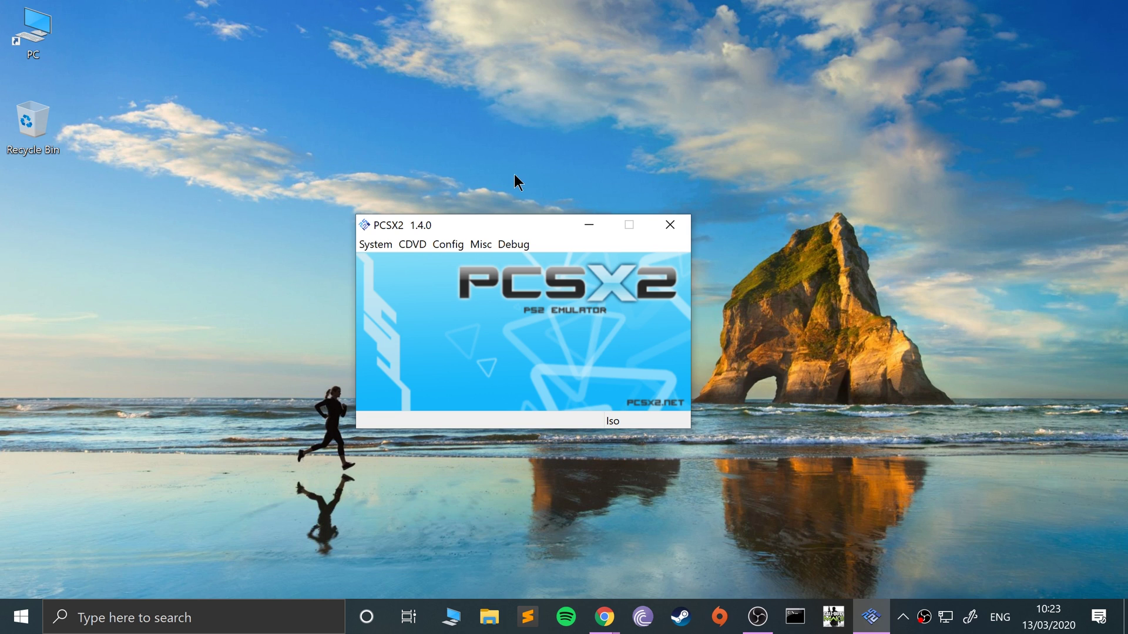
# - Open the LilyPad plugin settings from Config > Controllers (PAD)
pyautogui.click(454, 246)
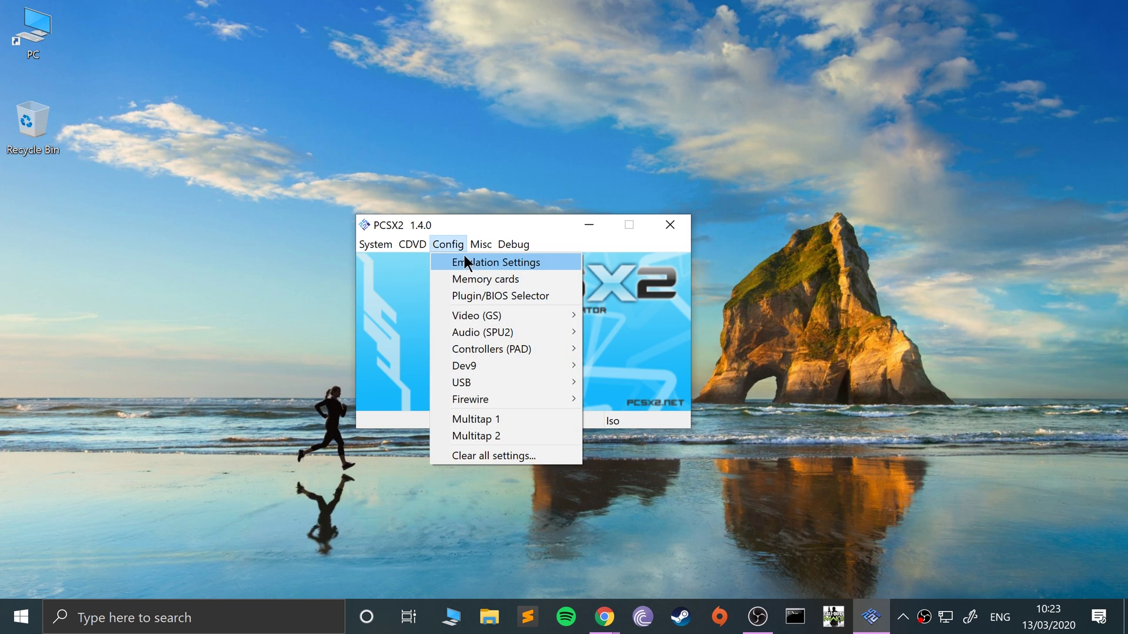
pyautogui.moveTo(519, 350)
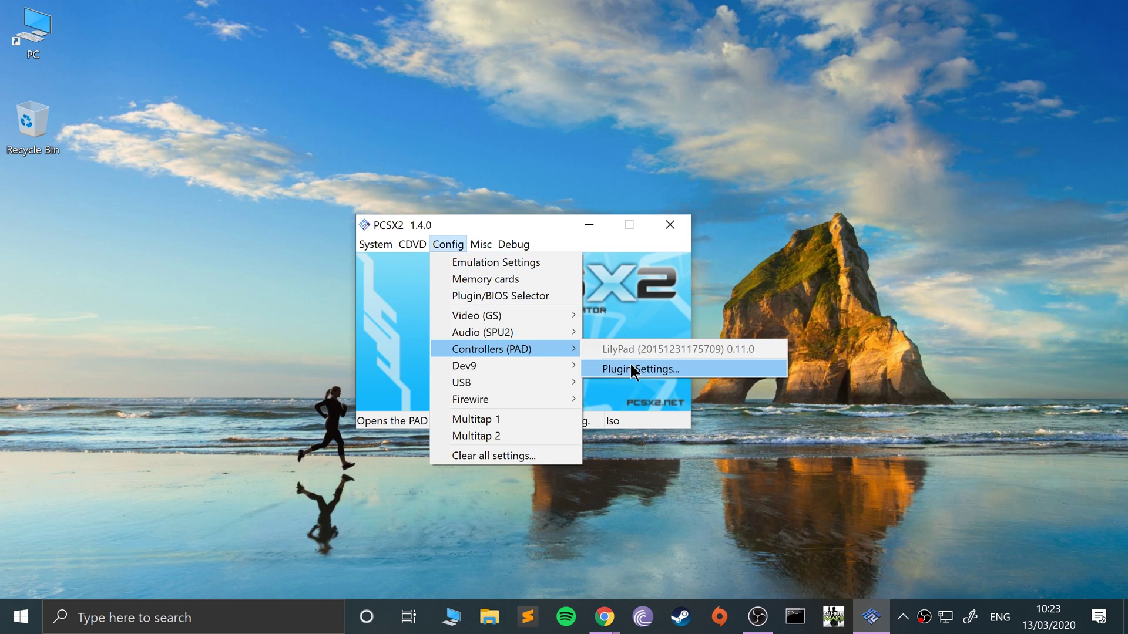
pyautogui.click(630, 365)
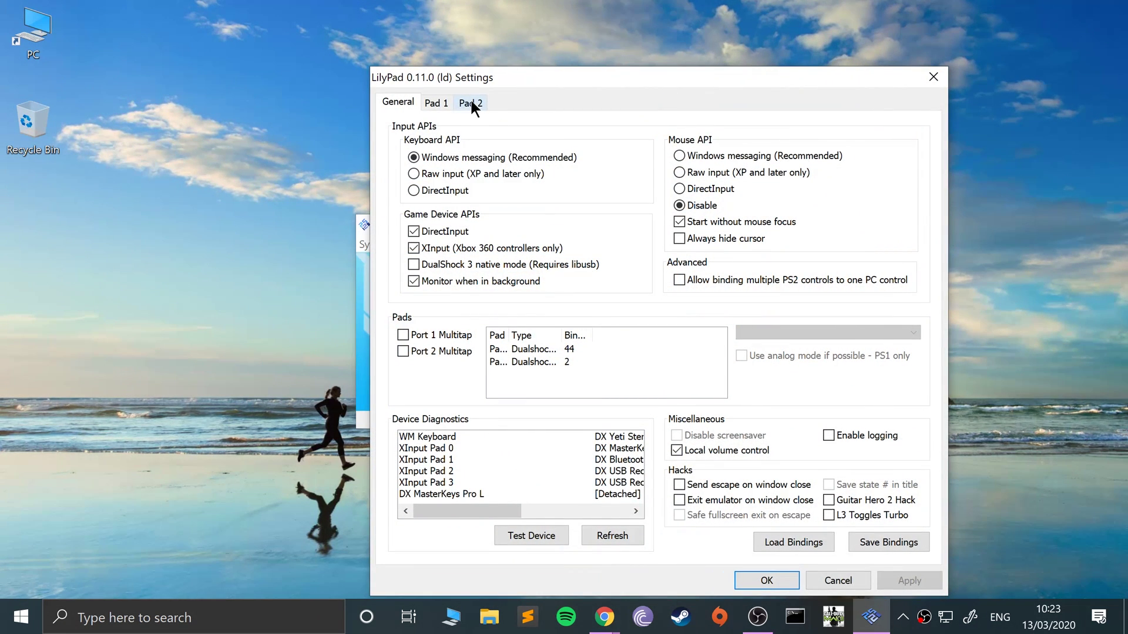
# - Compare the existing bindings on the Pad 1 and Pad 2 tabs
pyautogui.click(448, 102)
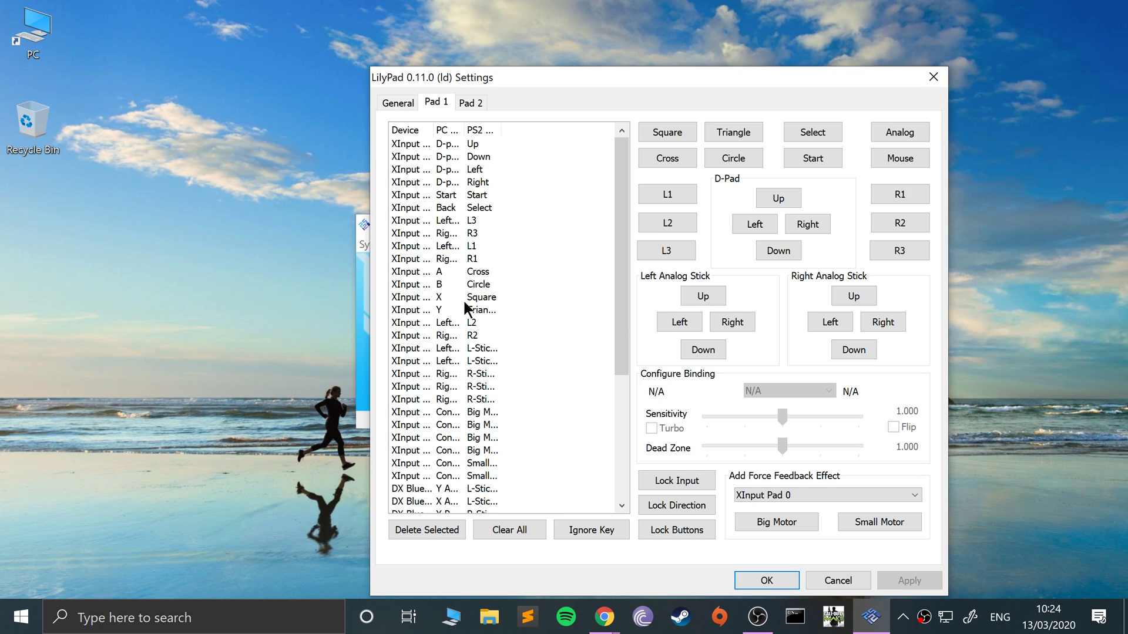
pyautogui.click(467, 104)
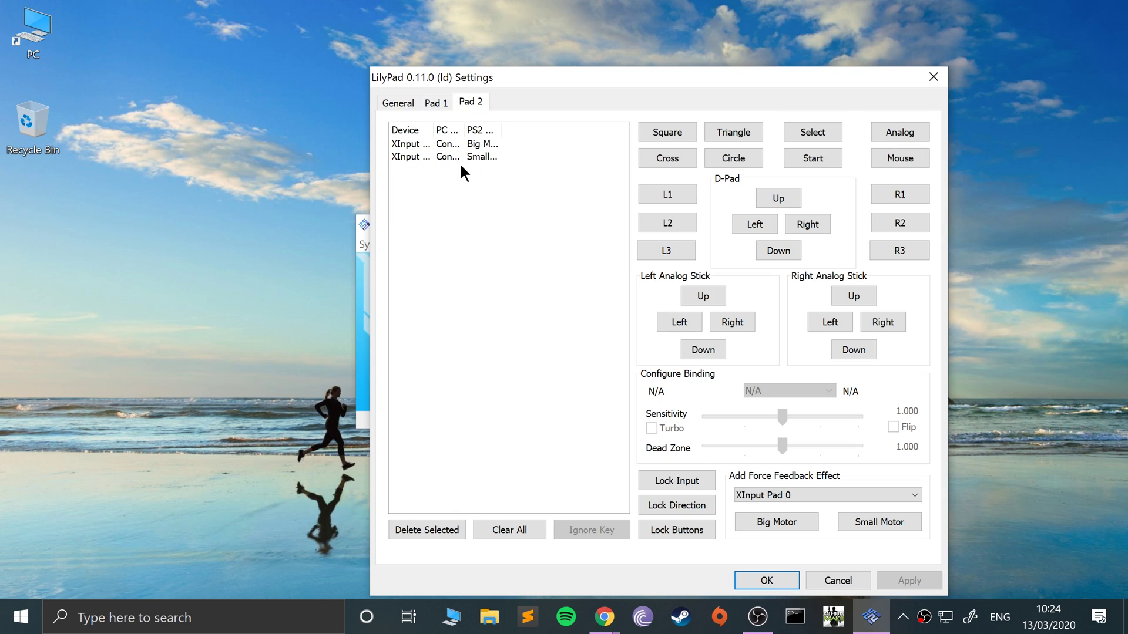
pyautogui.click(444, 104)
pyautogui.click(467, 103)
pyautogui.click(436, 104)
pyautogui.click(472, 103)
# - Bring Chrome forward and run a Google search for ps2
pyautogui.moveTo(604, 617)
pyautogui.click(793, 529)
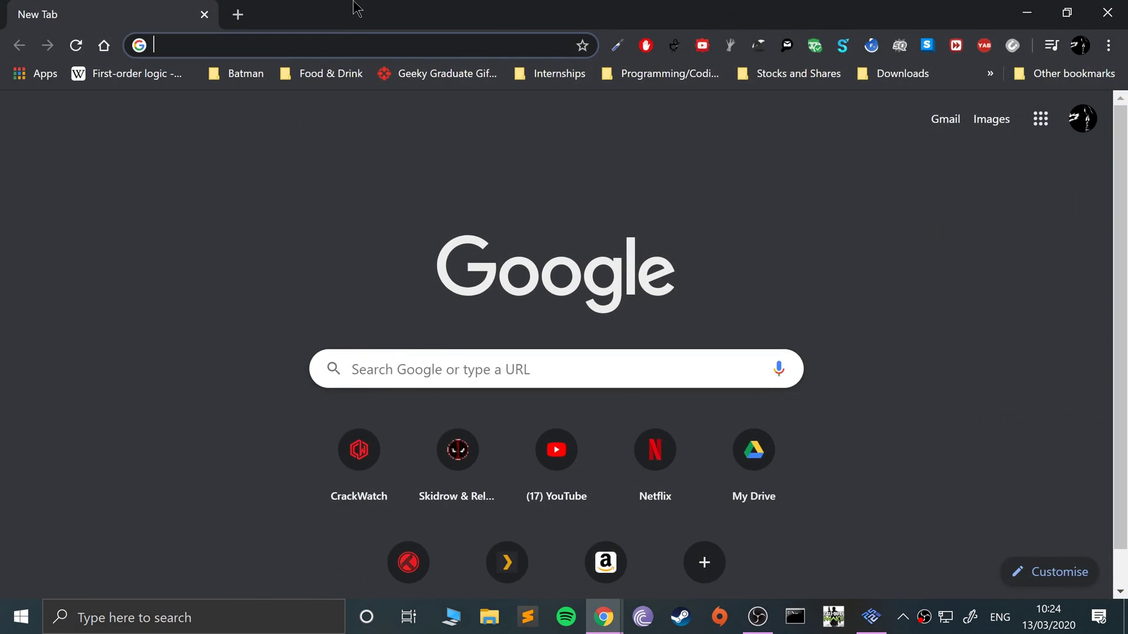
pyautogui.write('ps2')
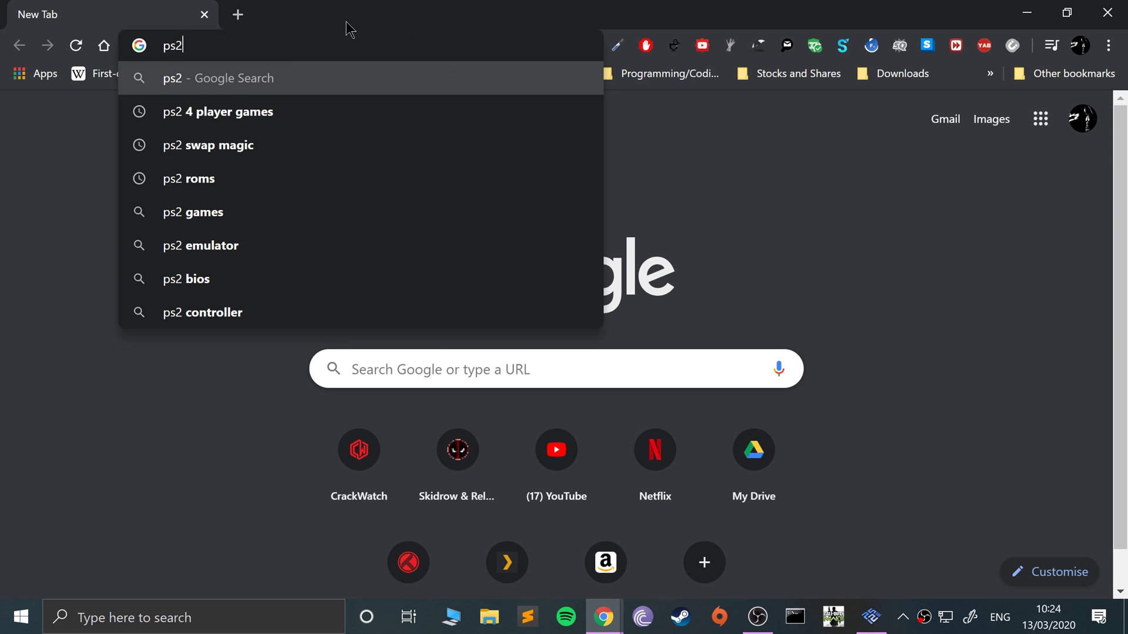
pyautogui.press('Return')
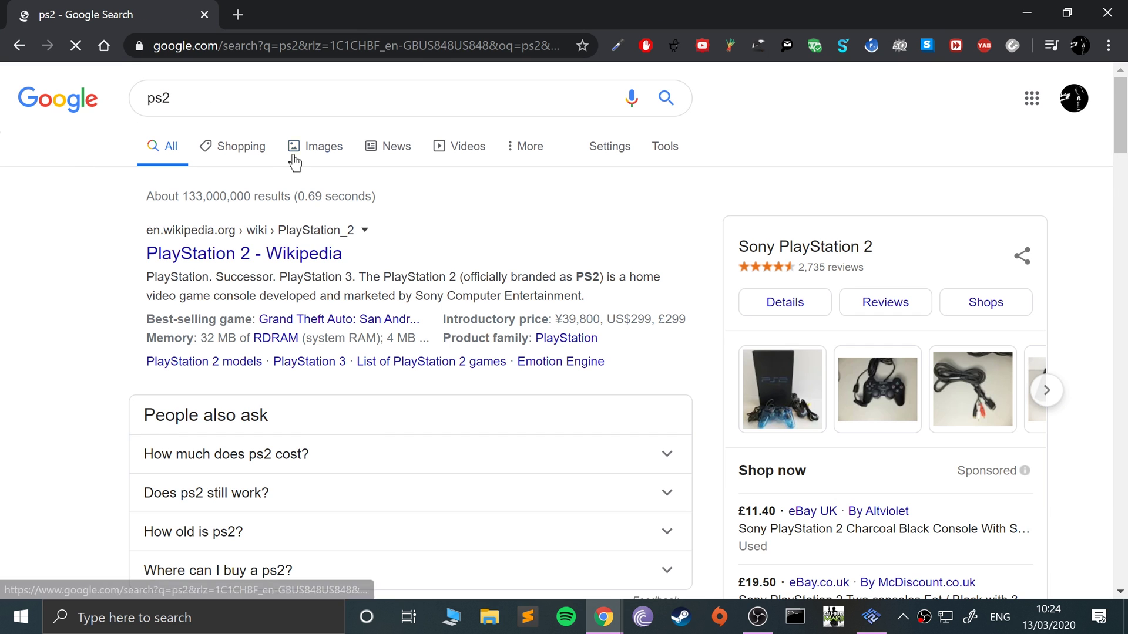
# - In image results, preview the TurboSquid, playstation.com, Wikipedia and Best PS2 games pictures
pyautogui.click(294, 144)
pyautogui.scroll(-6, 273, 235)
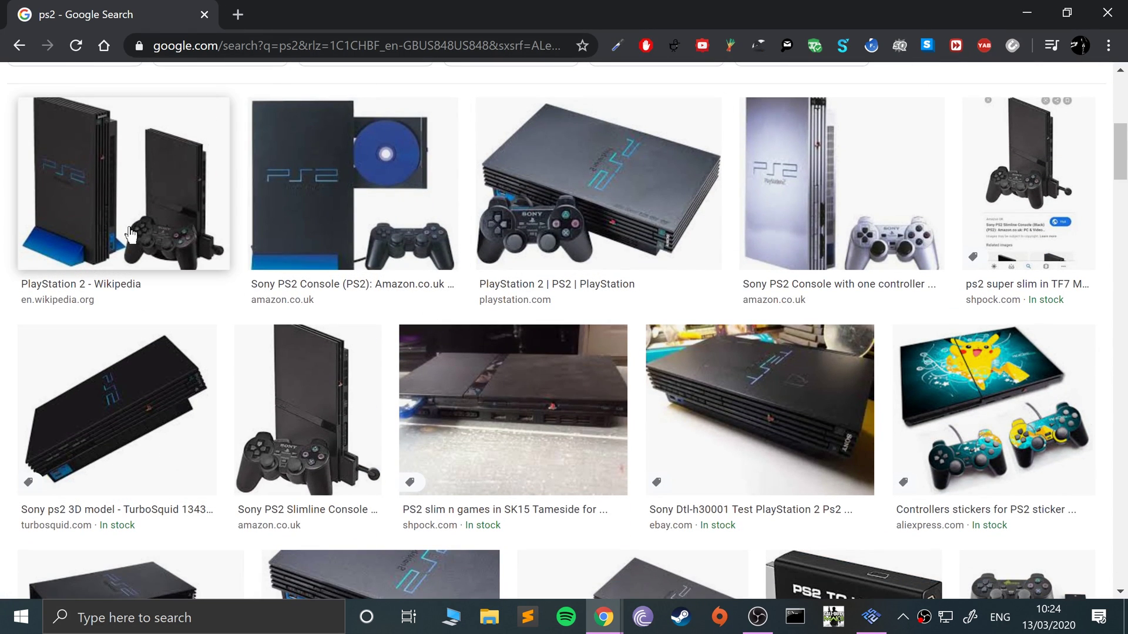
pyautogui.click(117, 411)
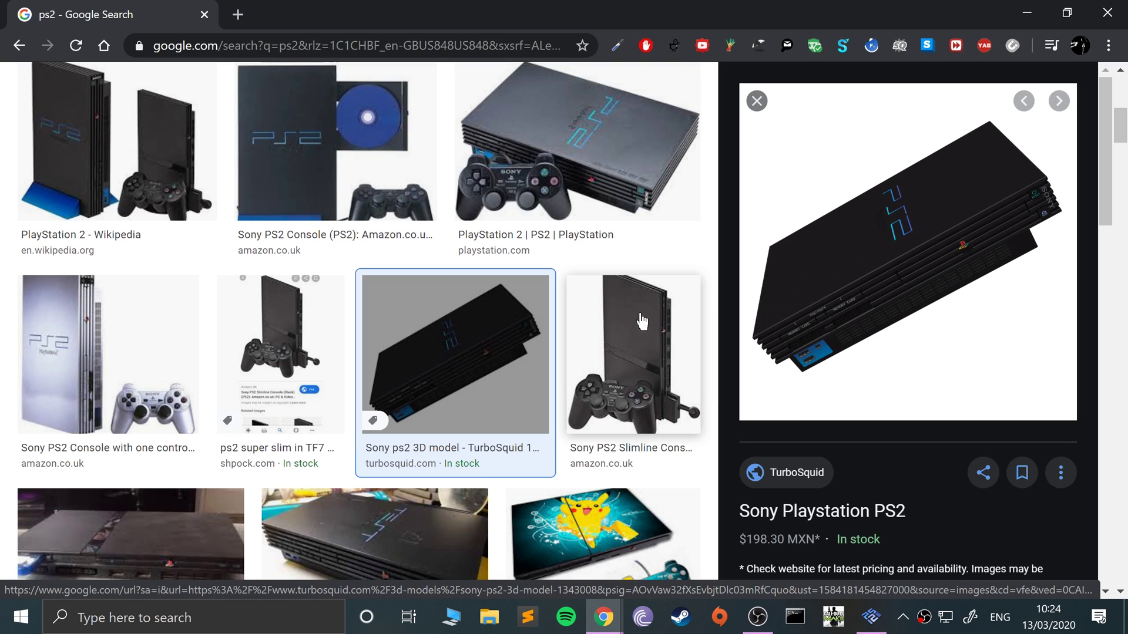
pyautogui.click(555, 185)
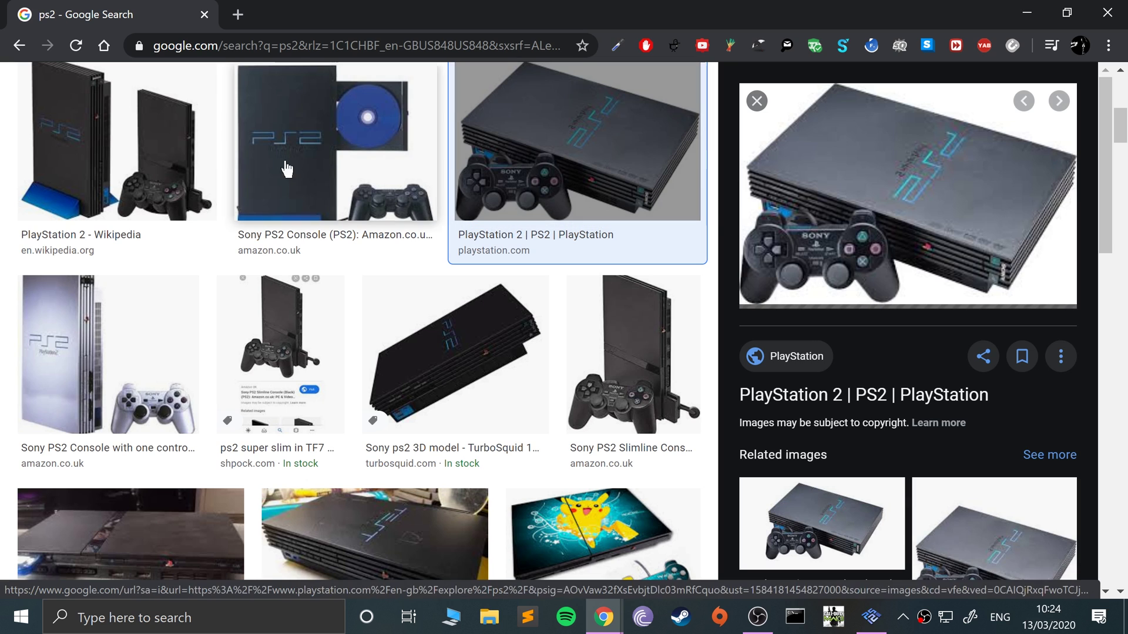
pyautogui.click(156, 182)
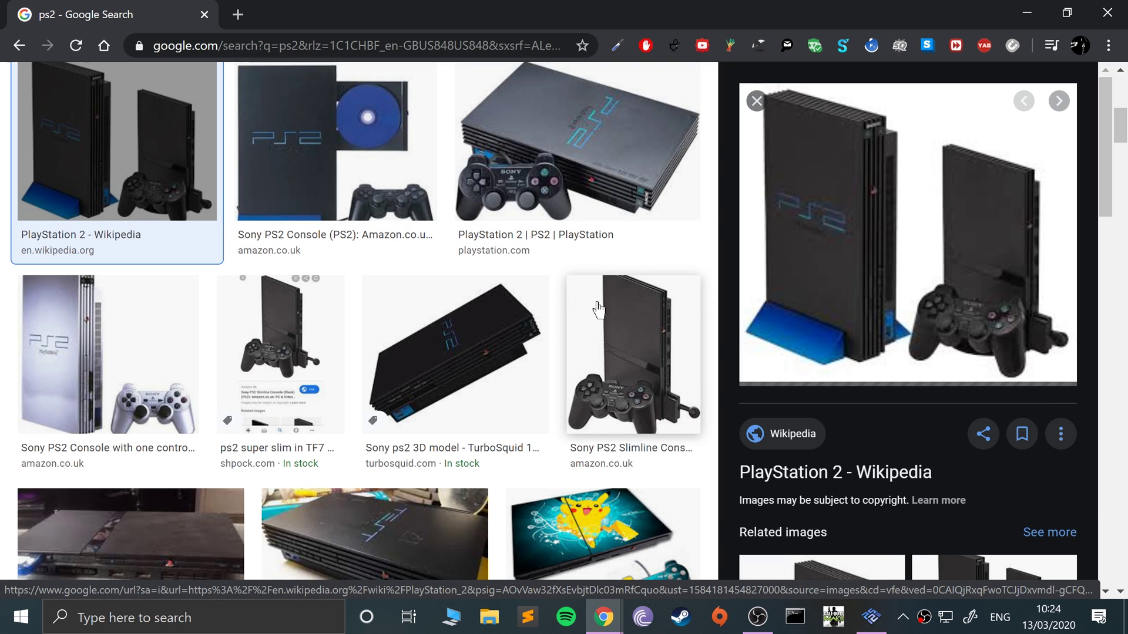
pyautogui.scroll(8, 398, 297)
pyautogui.scroll(-7, 632, 432)
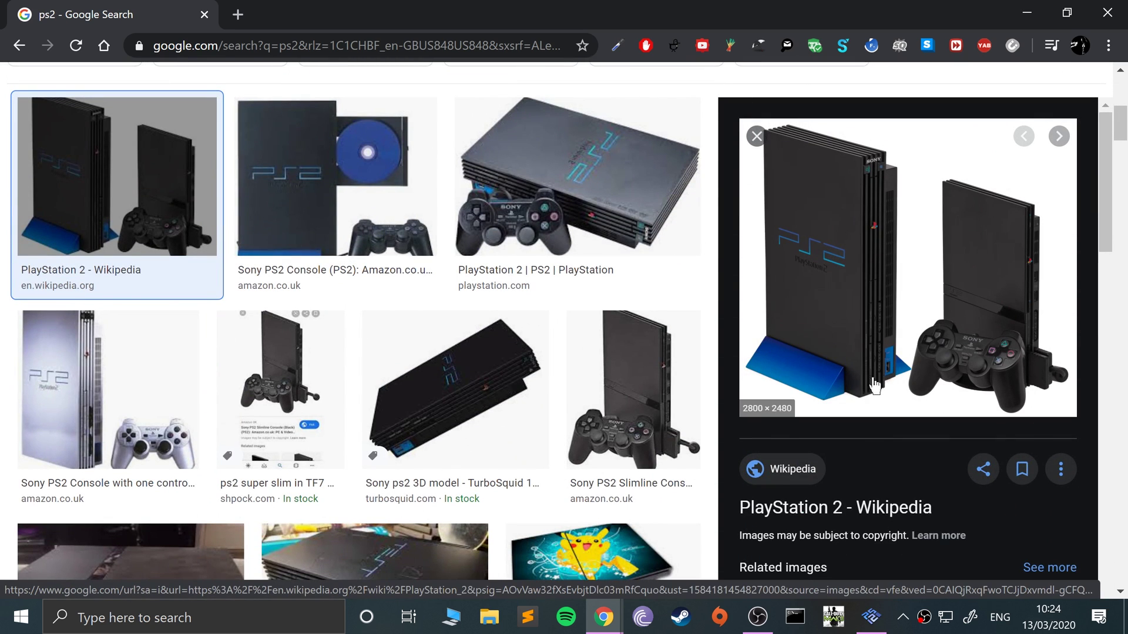
pyautogui.scroll(-6, 463, 419)
pyautogui.scroll(-3, 463, 419)
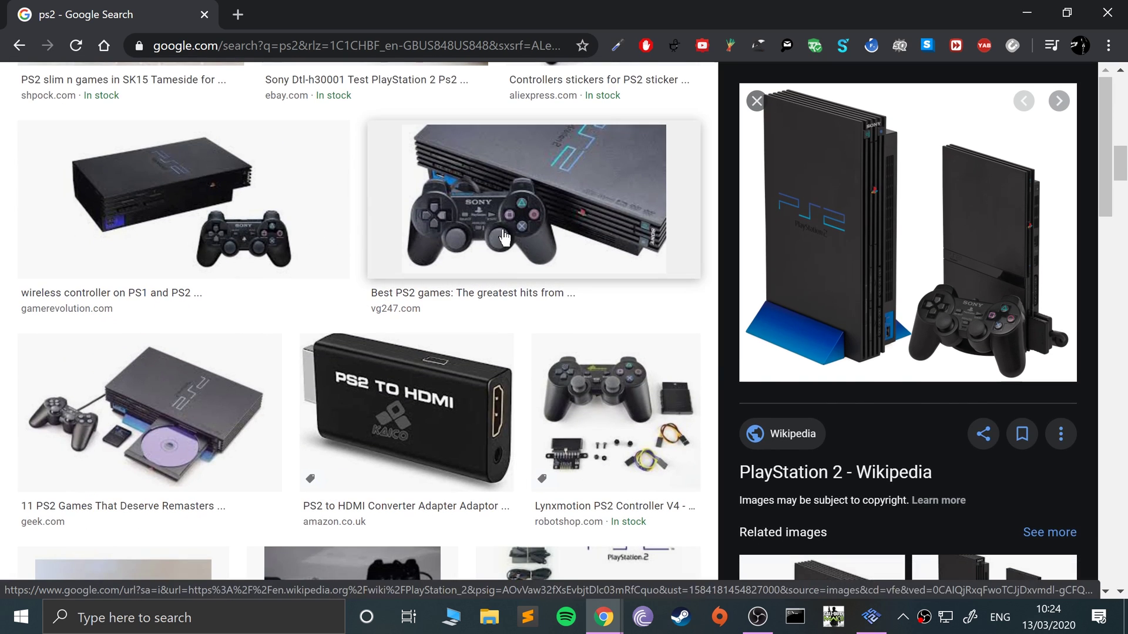
pyautogui.click(491, 276)
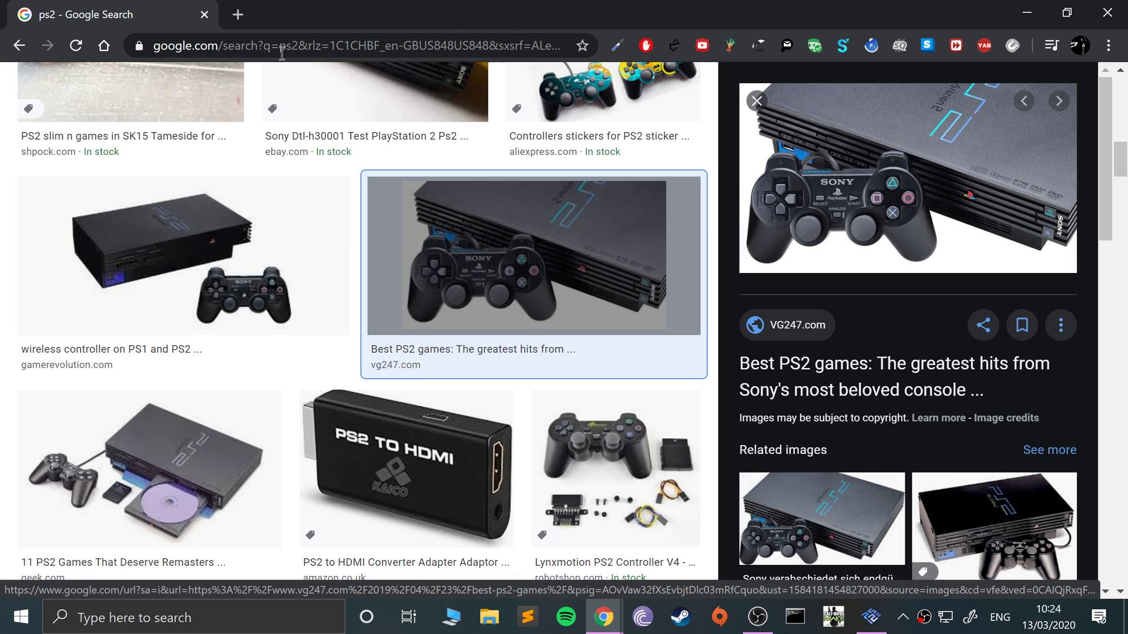
pyautogui.scroll(10, 241, 111)
# - Replace the search with the 'multitap ps2' suggestion and run it
pyautogui.click(229, 93)
pyautogui.doubleClick(227, 94)
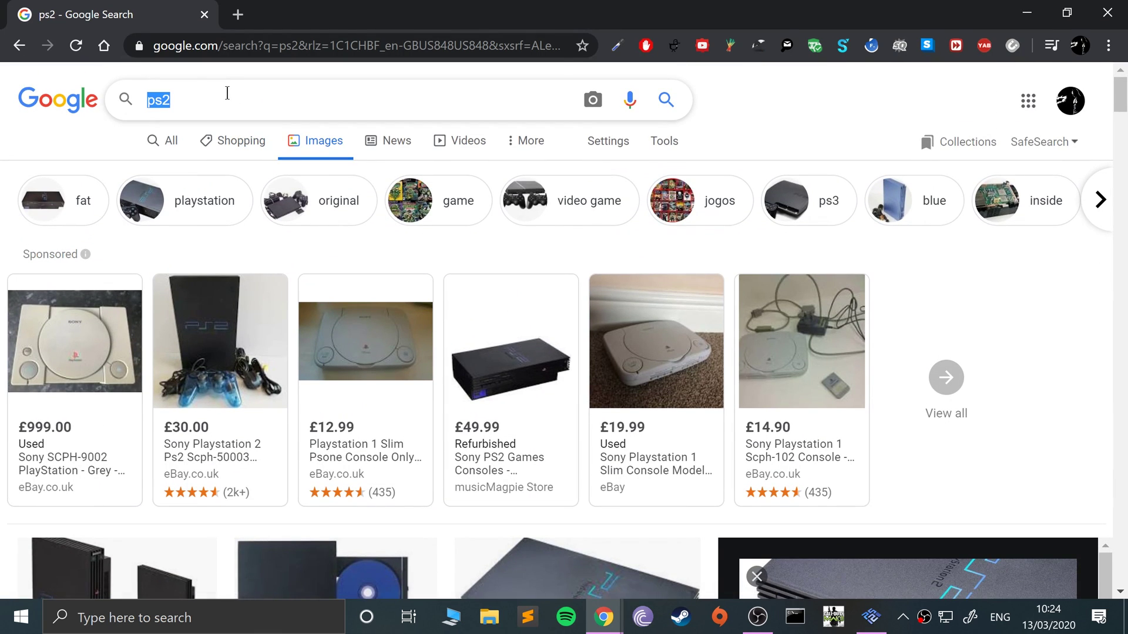
pyautogui.write('multi')
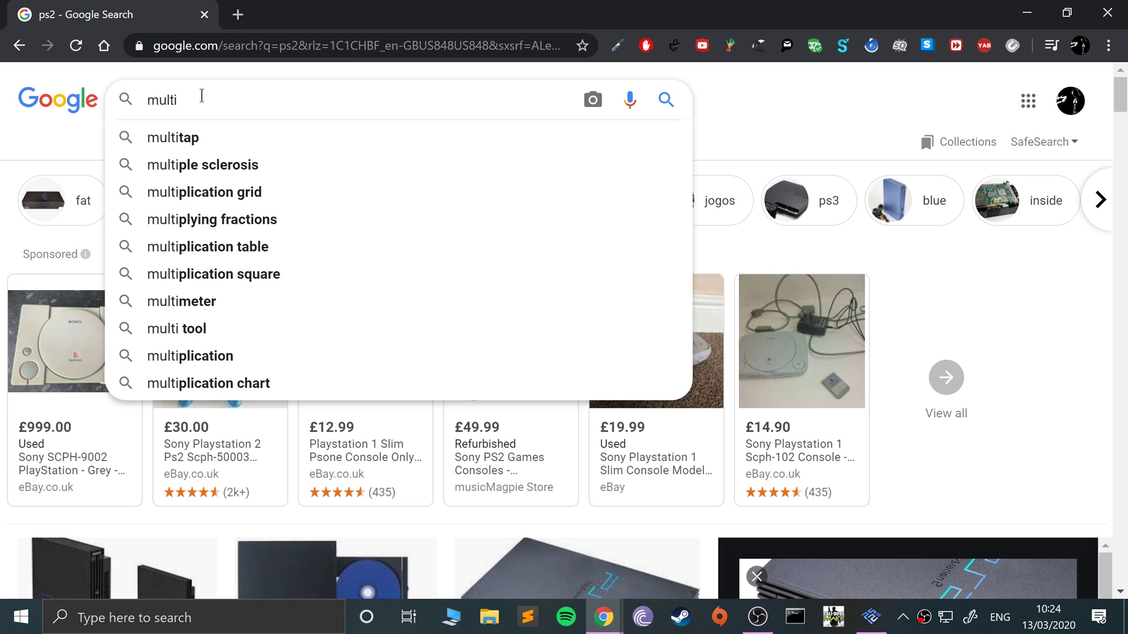
pyautogui.write('tap')
pyautogui.press('Down')
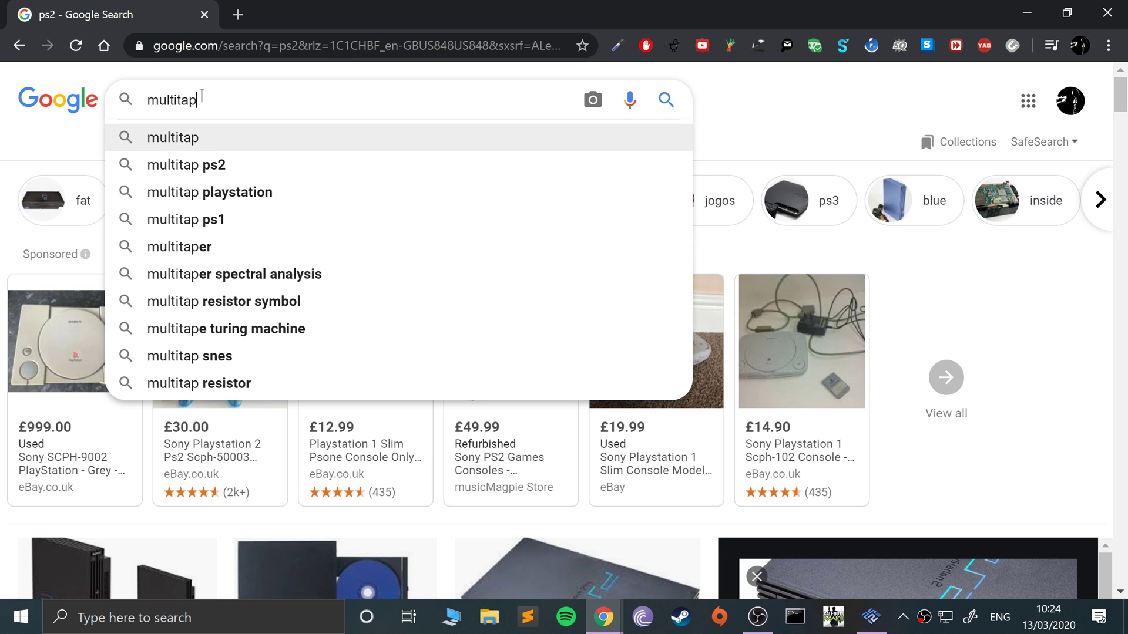
pyautogui.press('Down')
pyautogui.press('Return')
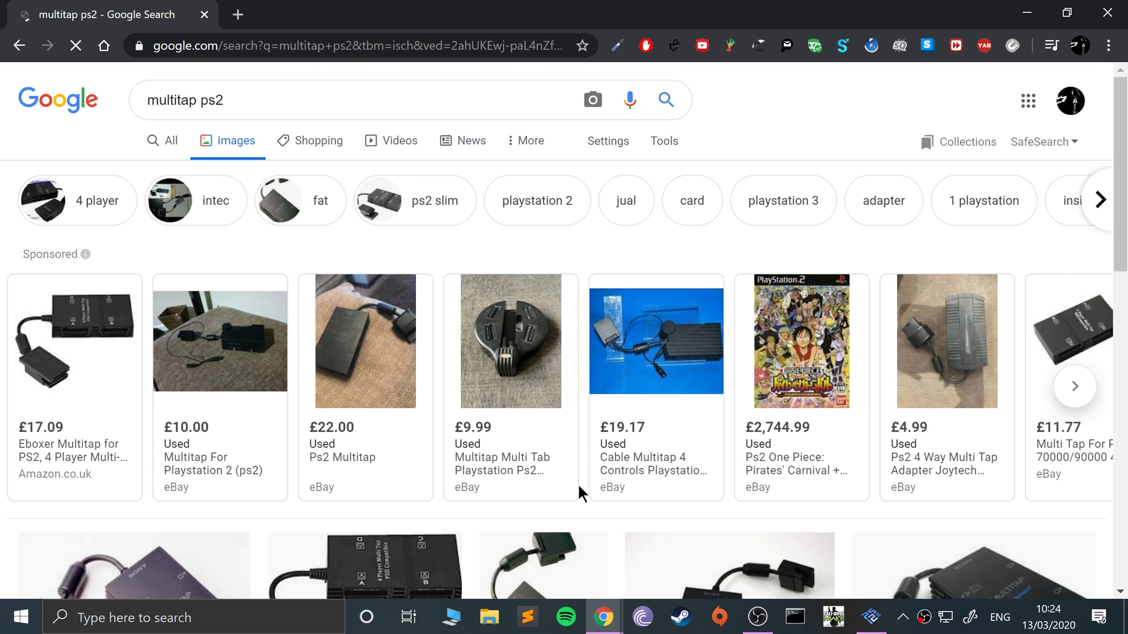
# - Preview the 4-player PS2 Multitap image
pyautogui.scroll(-10, 578, 493)
pyautogui.scroll(4, 576, 493)
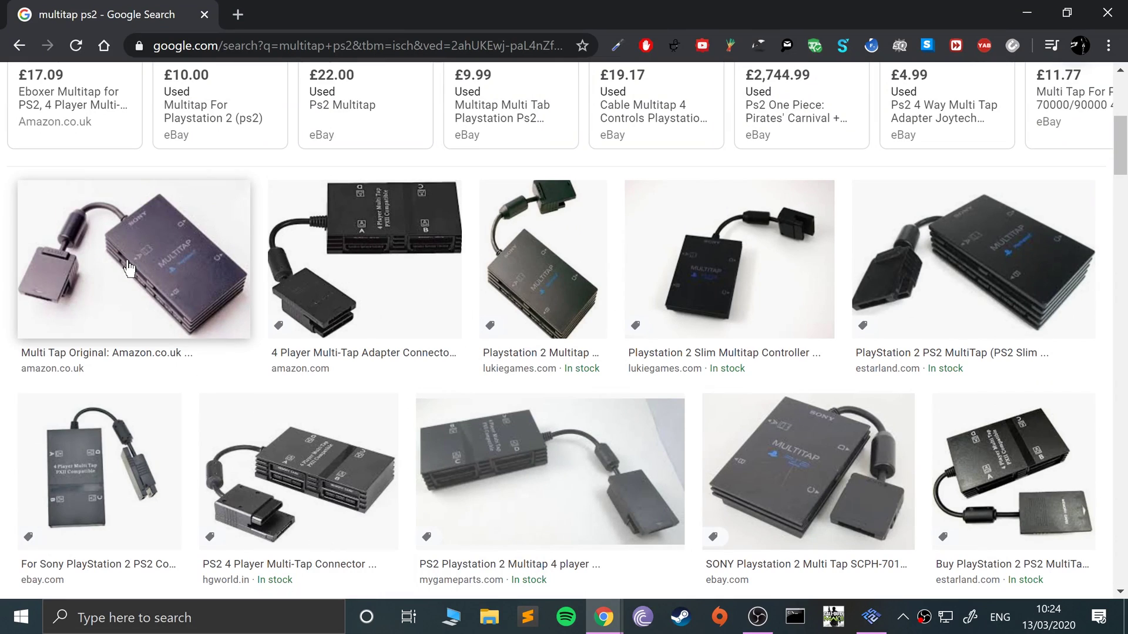
pyautogui.click(511, 443)
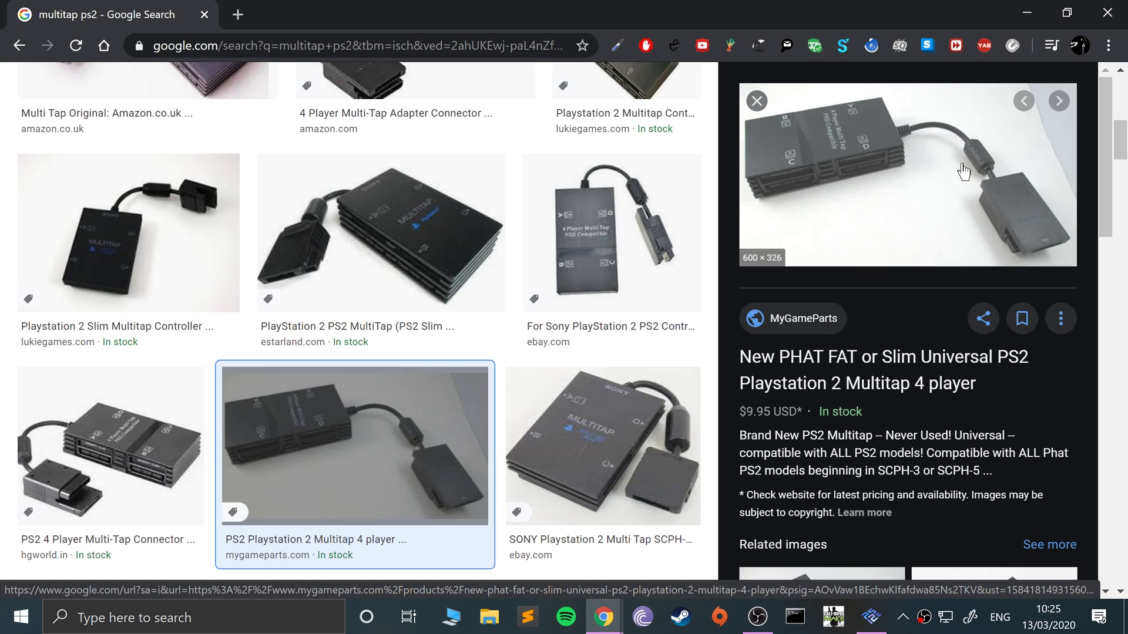
# - Minimize Chrome, close LilyPad settings, and enable Config > Multitap 1
pyautogui.click(1026, 13)
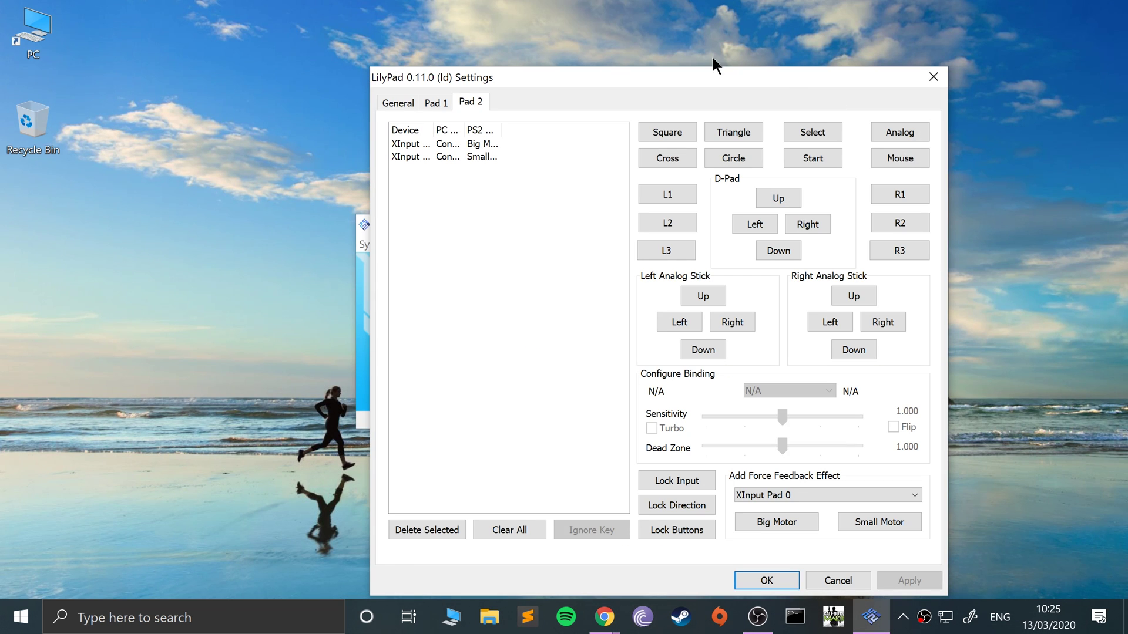
pyautogui.click(944, 72)
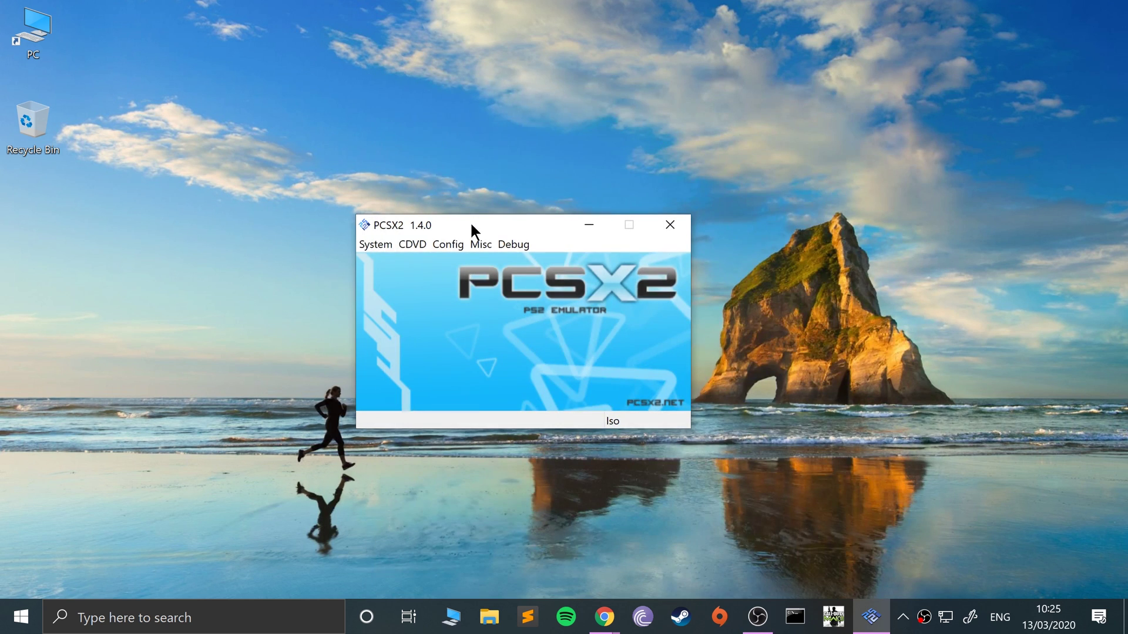
pyautogui.click(456, 244)
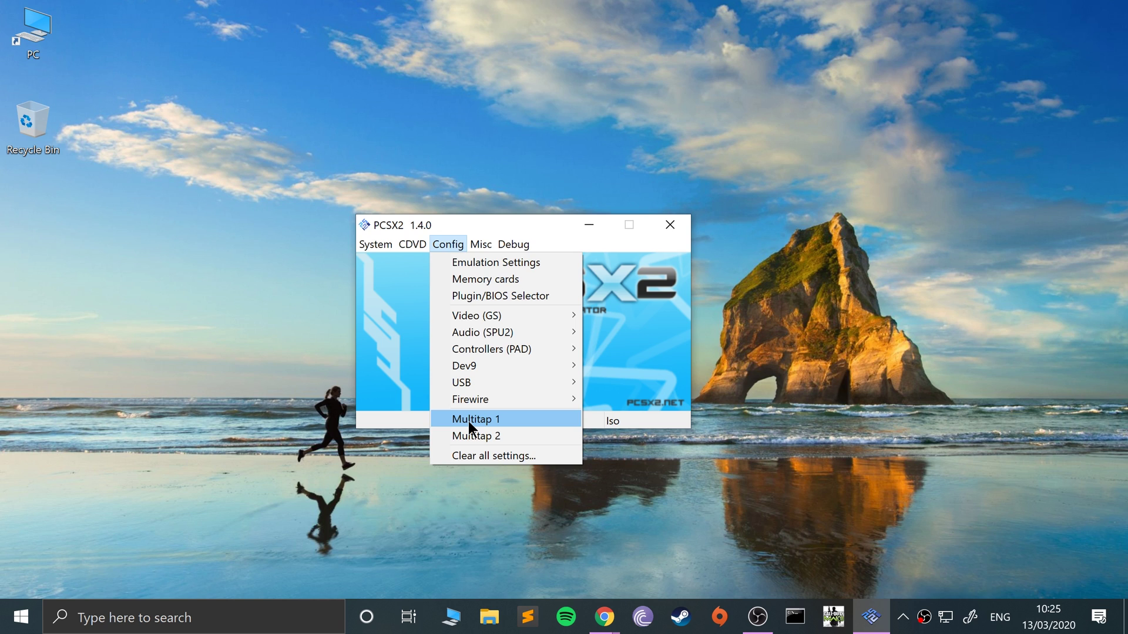
pyautogui.click(467, 421)
# - Reopen the LilyPad settings via Config > Controllers (PAD) > Plugin Settings
pyautogui.click(438, 243)
pyautogui.moveTo(466, 350)
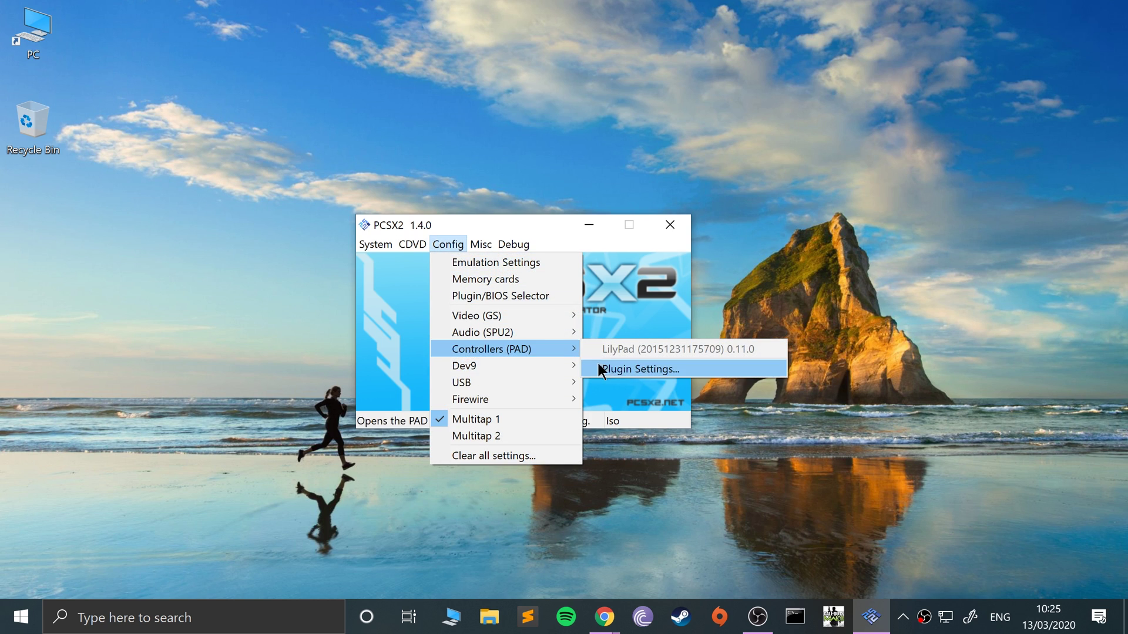
pyautogui.click(628, 368)
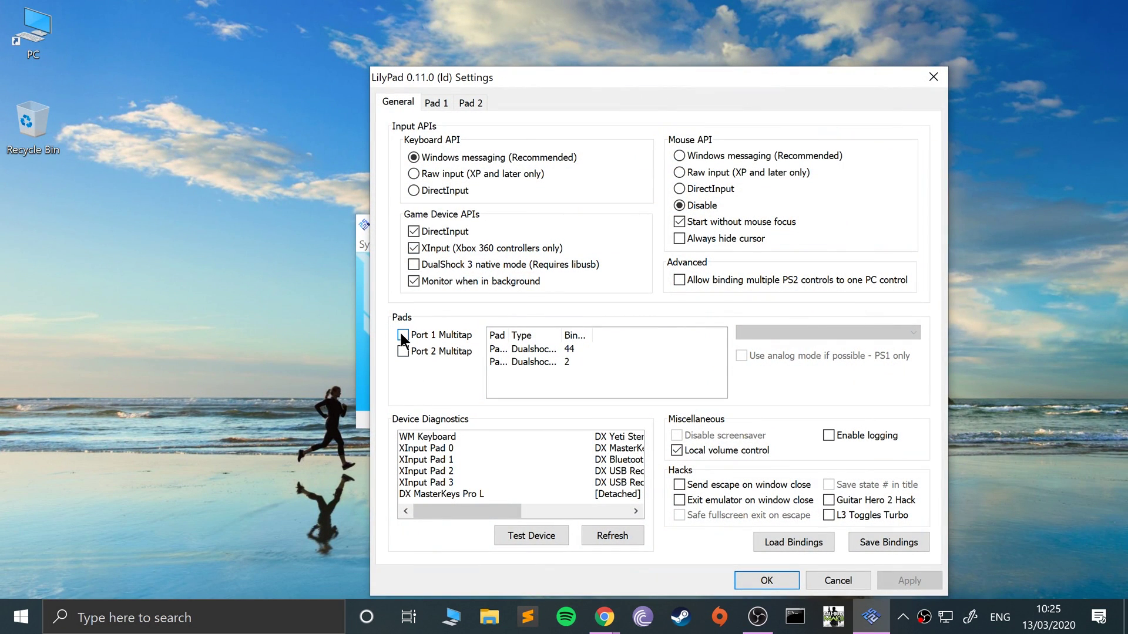
# - Tick Port 1 Multitap, widen the Pad column to list Pads 1A–1D, and view Pad 1A
pyautogui.press('space')
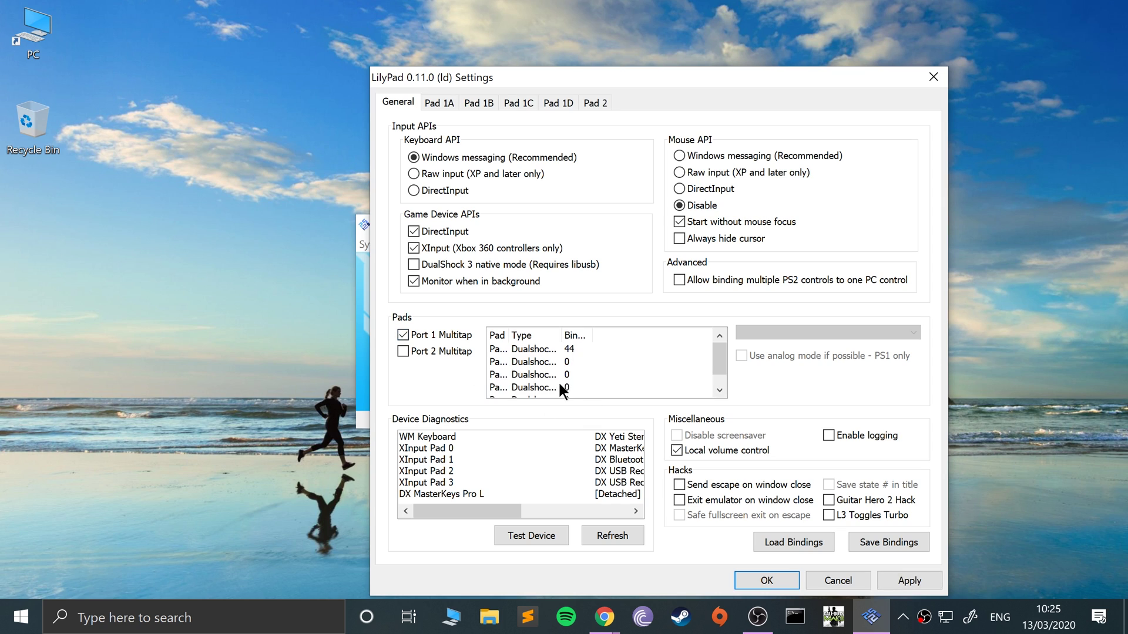
pyautogui.moveTo(565, 333); pyautogui.dragTo(612, 334)
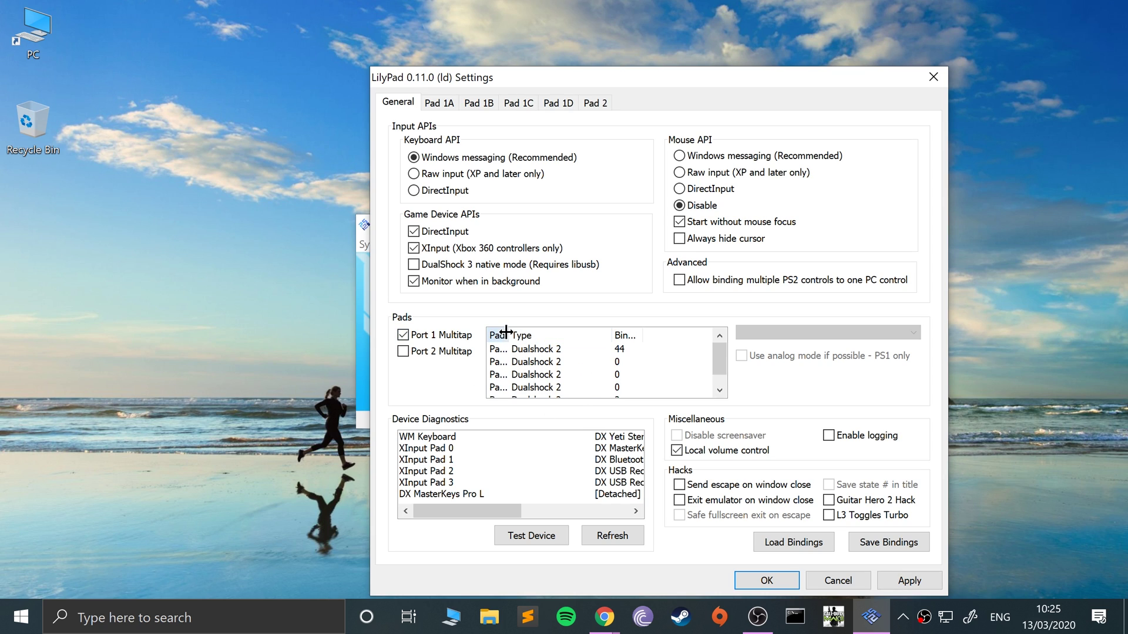
pyautogui.moveTo(509, 334); pyautogui.dragTo(544, 333)
pyautogui.scroll(-1, 541, 351)
pyautogui.scroll(1, 632, 375)
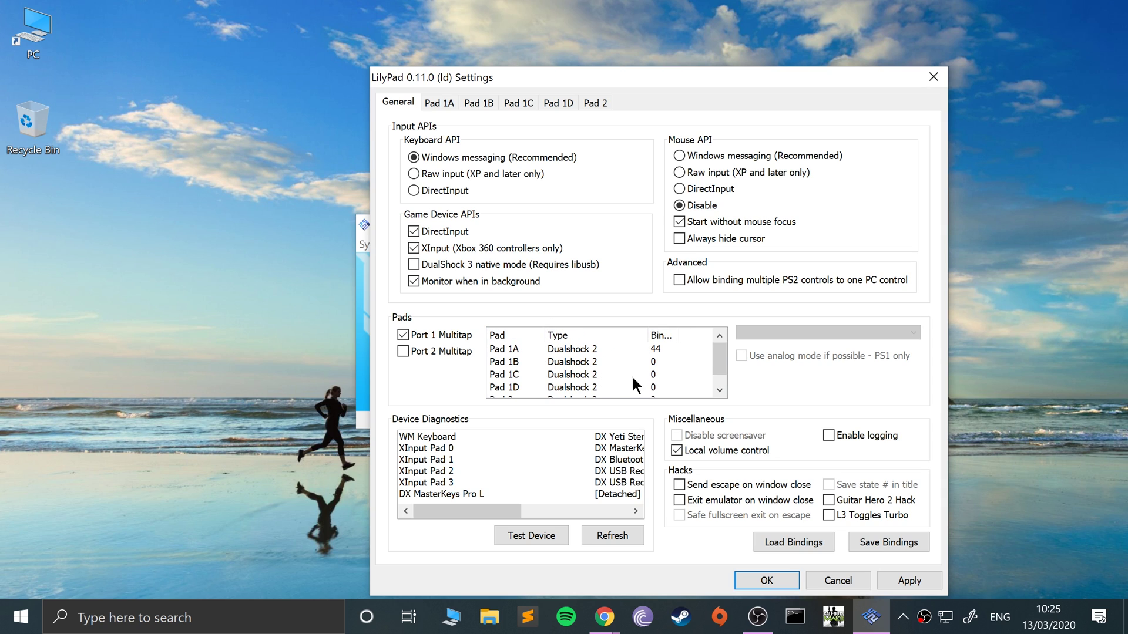
pyautogui.scroll(-1, 646, 381)
pyautogui.scroll(1, 598, 370)
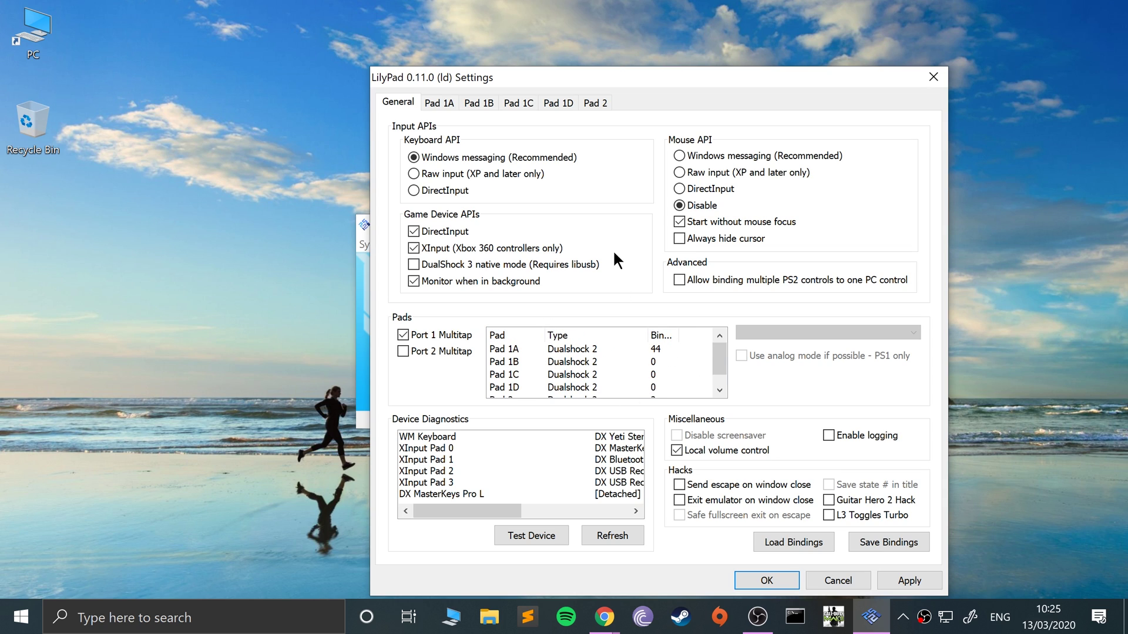
pyautogui.click(440, 97)
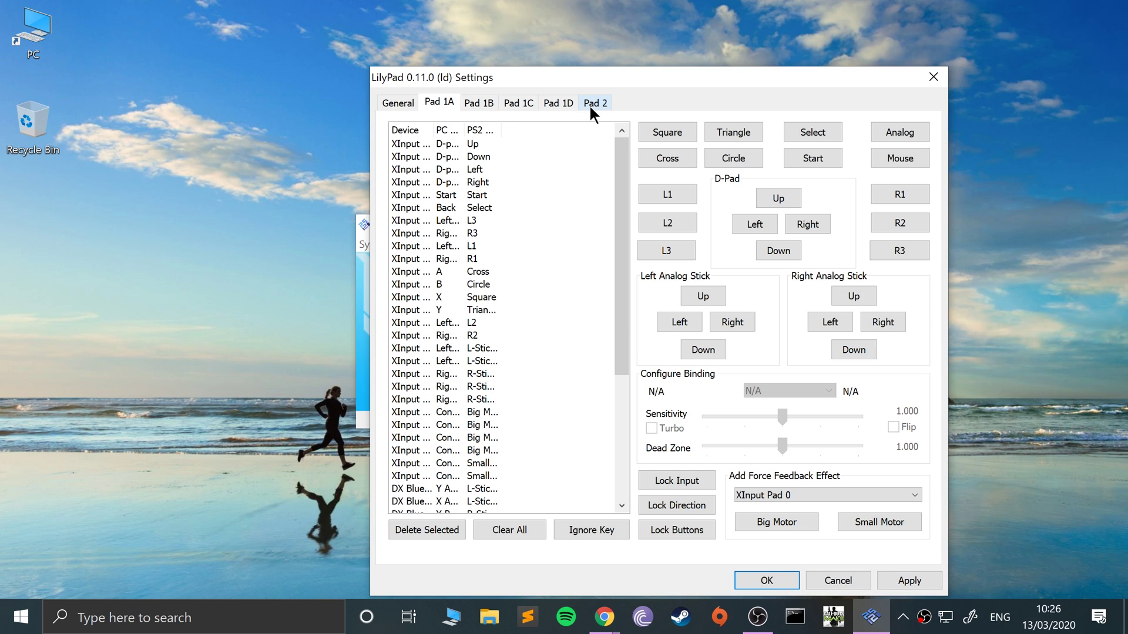
# - Bind Cross to keys X, C and V on pads 1B, 1C and 1D
pyautogui.click(481, 103)
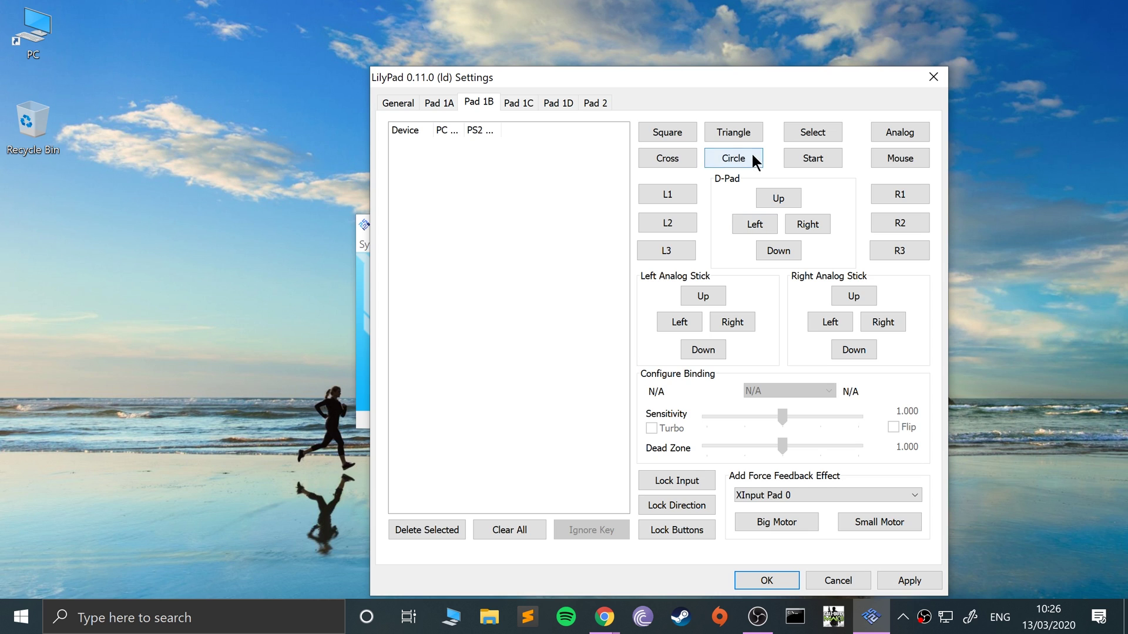
pyautogui.click(656, 159)
pyautogui.press('x')
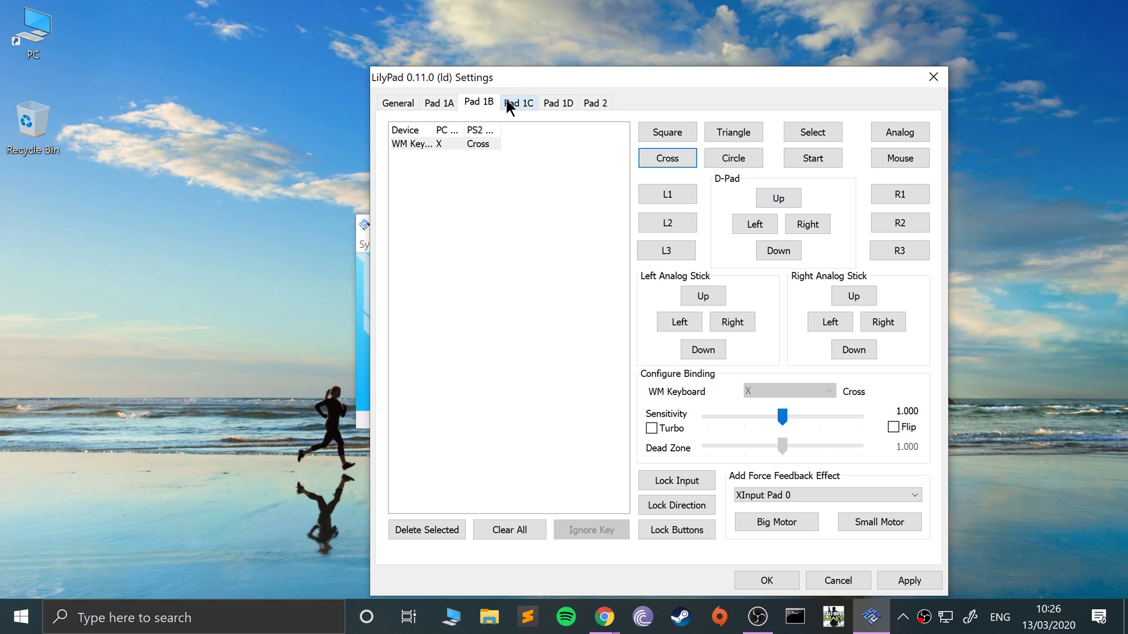
pyautogui.click(506, 99)
pyautogui.click(657, 154)
pyautogui.press('c')
pyautogui.click(550, 103)
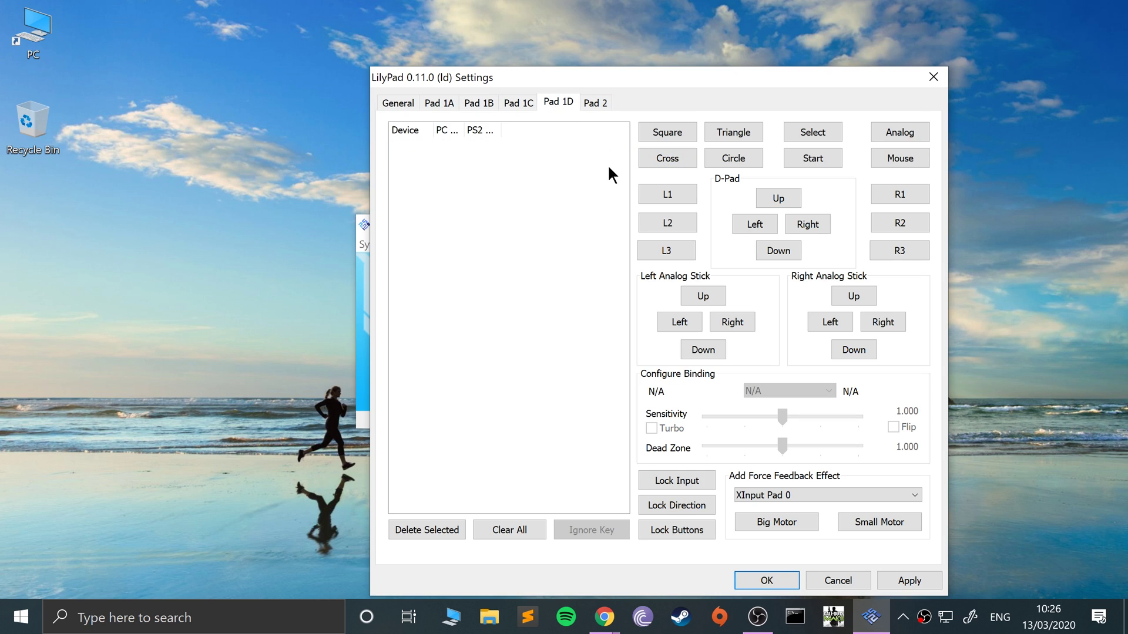
pyautogui.click(653, 154)
pyautogui.press('v')
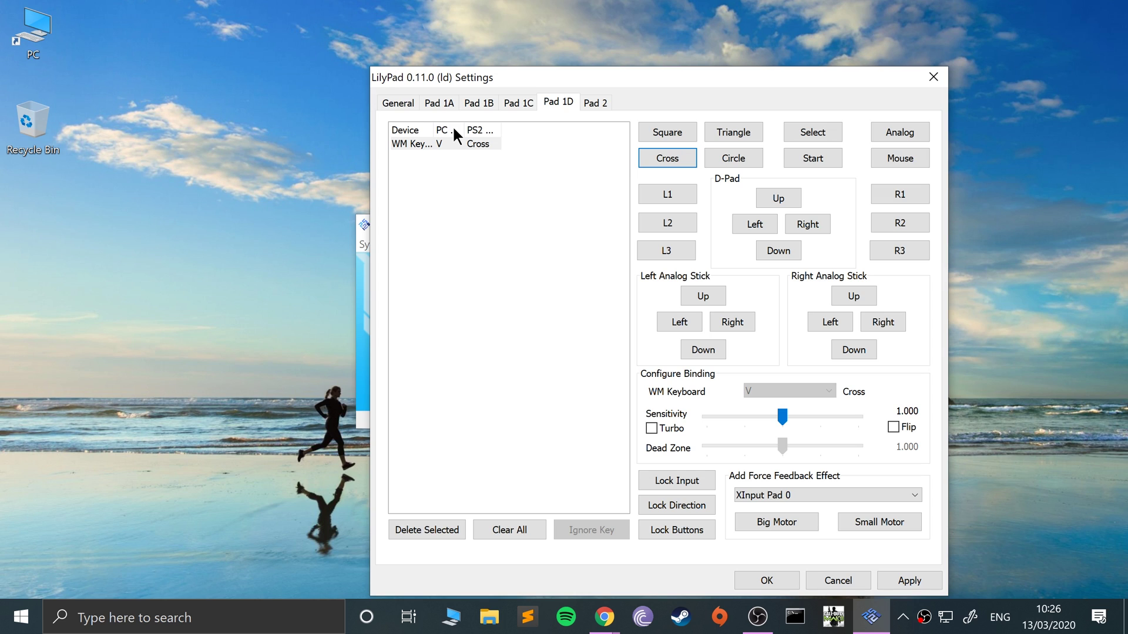
# - Review the new Cross bindings on pads 1B, 1C and 1D
pyautogui.click(469, 101)
pyautogui.click(512, 106)
pyautogui.click(551, 103)
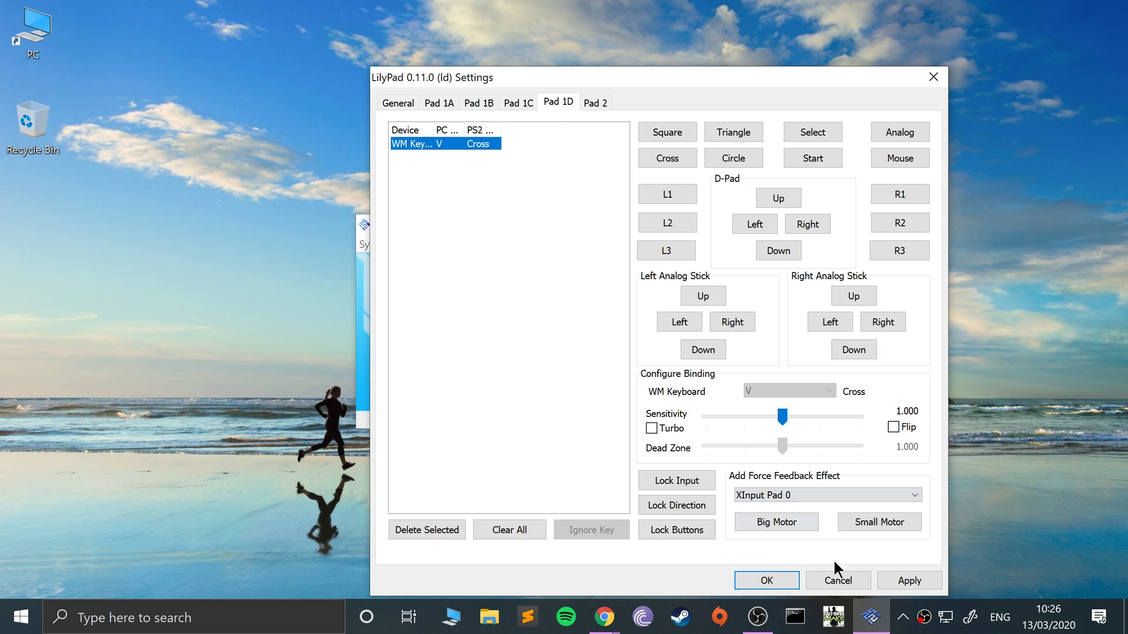
# - Apply and save the pad bindings, then test-boot the current disc and close it
pyautogui.click(917, 584)
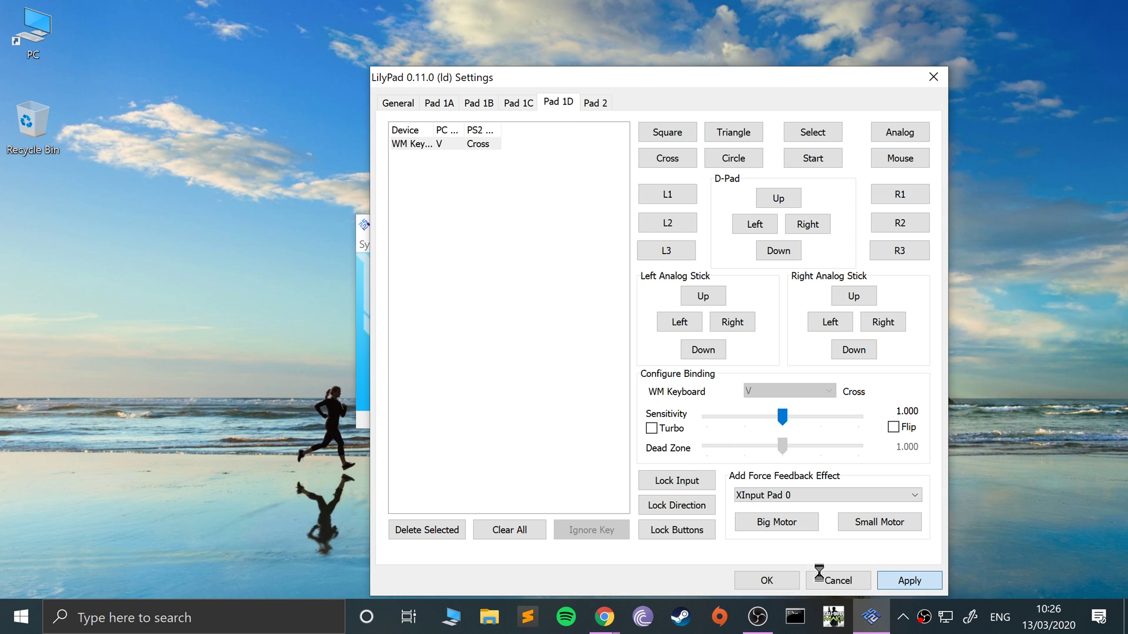
pyautogui.click(781, 580)
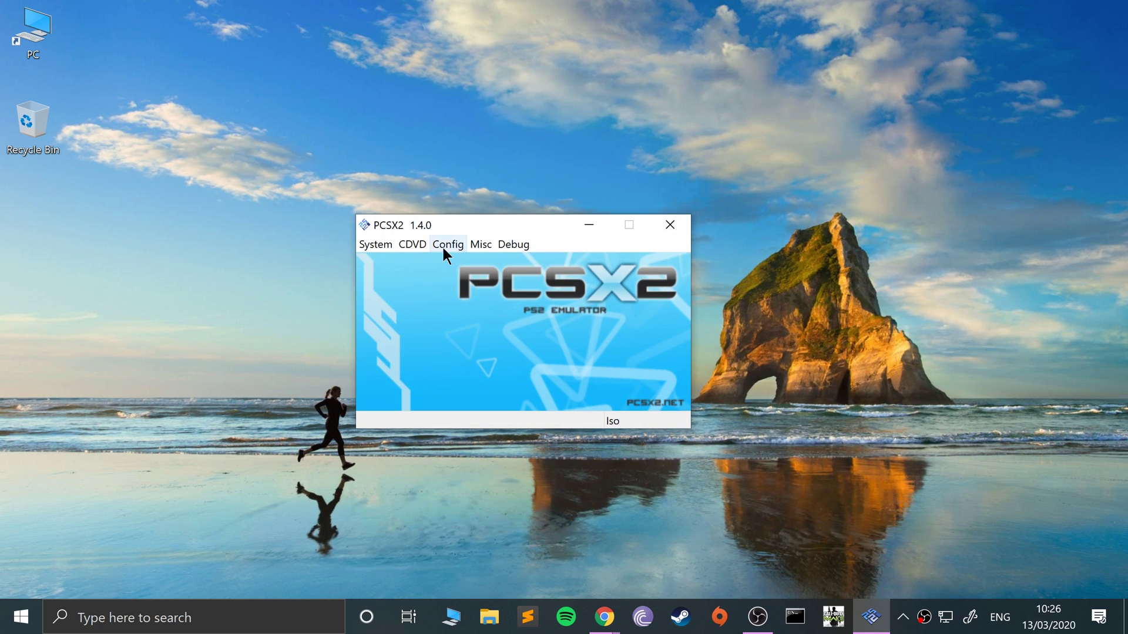
pyautogui.click(376, 245)
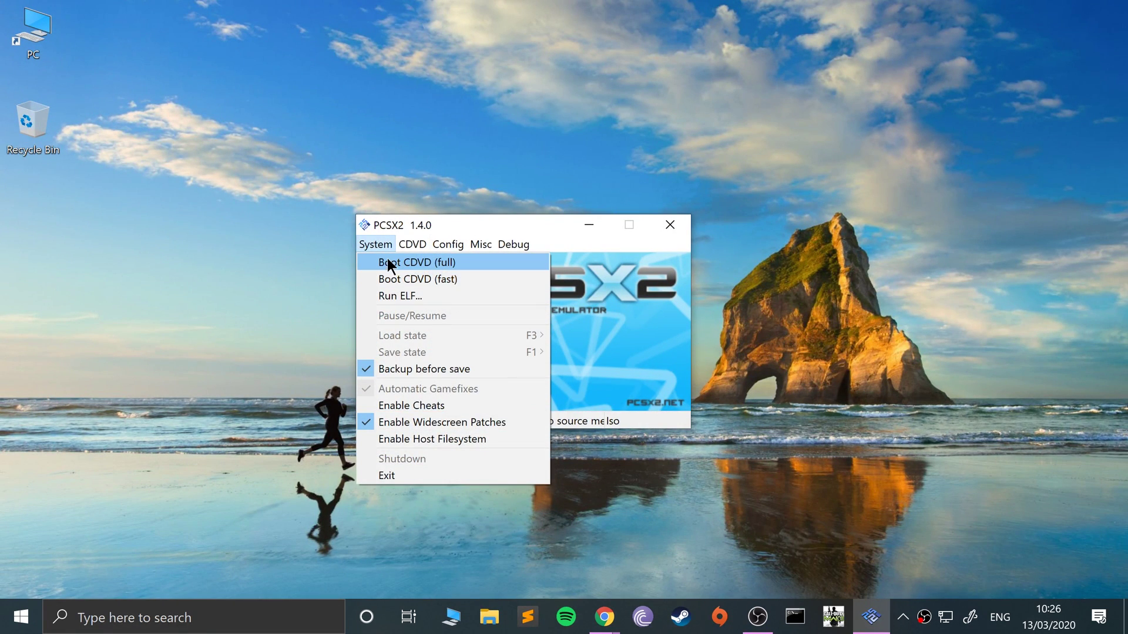
pyautogui.click(386, 277)
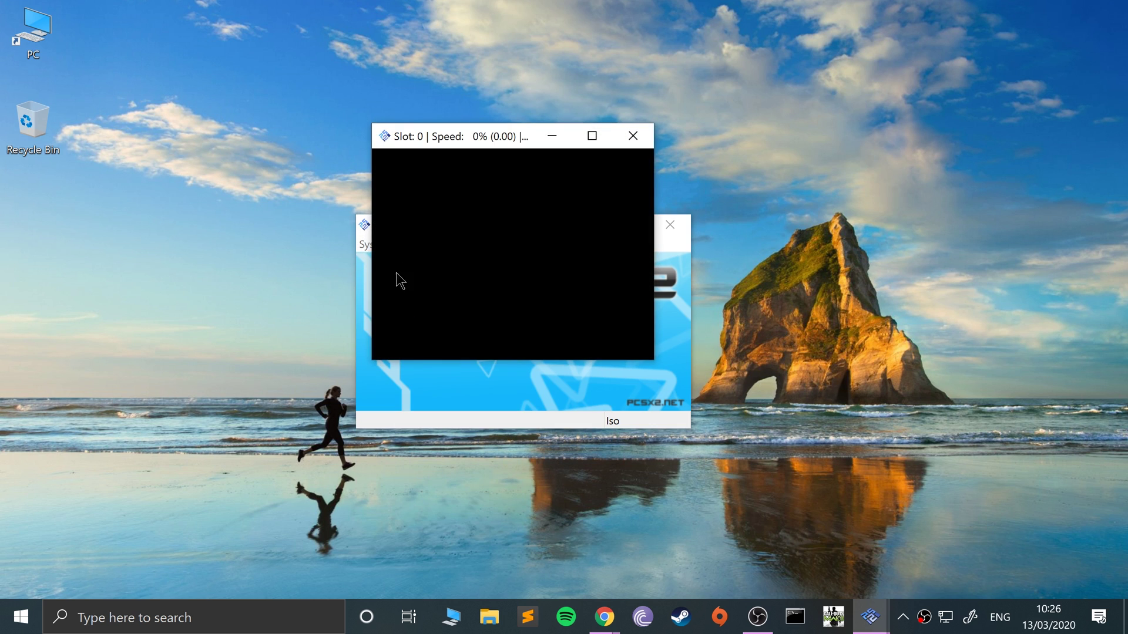
pyautogui.click(641, 133)
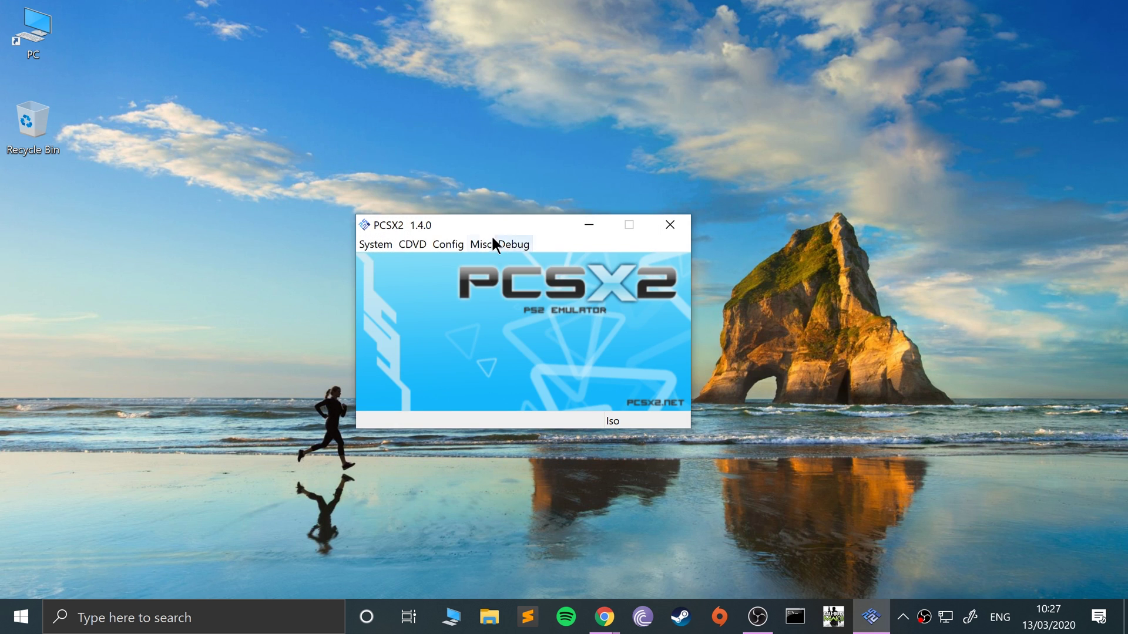
# - Load the Crash Nitro Kart ISO via CDVD > Iso Selector, boot it with a reset, and move its window aside
pyautogui.click(434, 243)
pyautogui.moveTo(410, 240)
pyautogui.moveTo(421, 262)
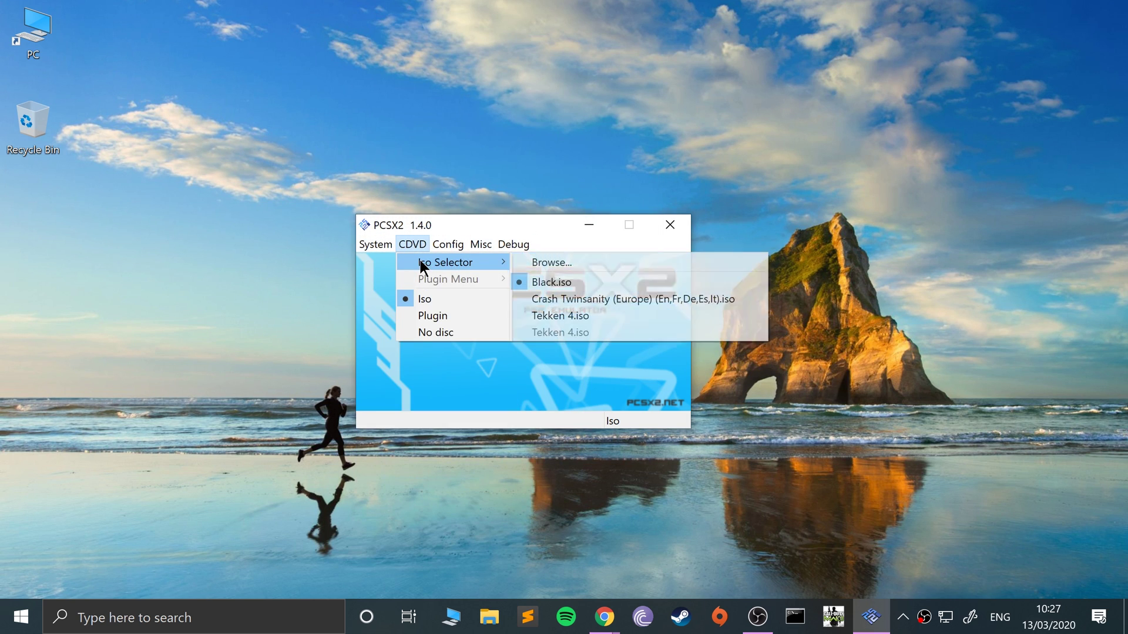
pyautogui.click(554, 263)
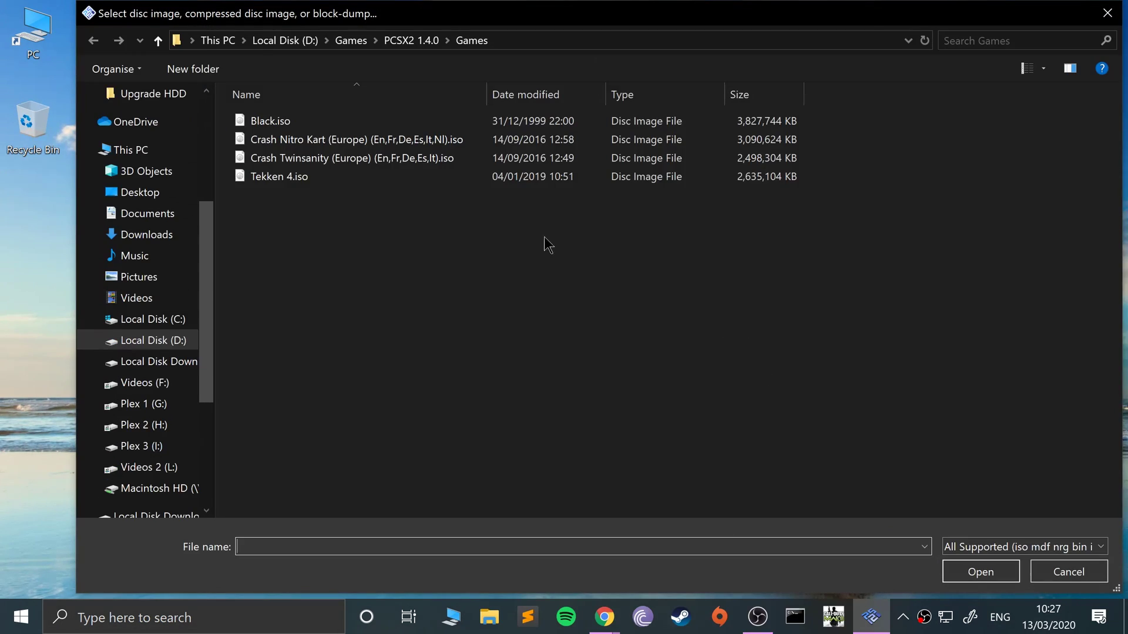
pyautogui.doubleClick(375, 141)
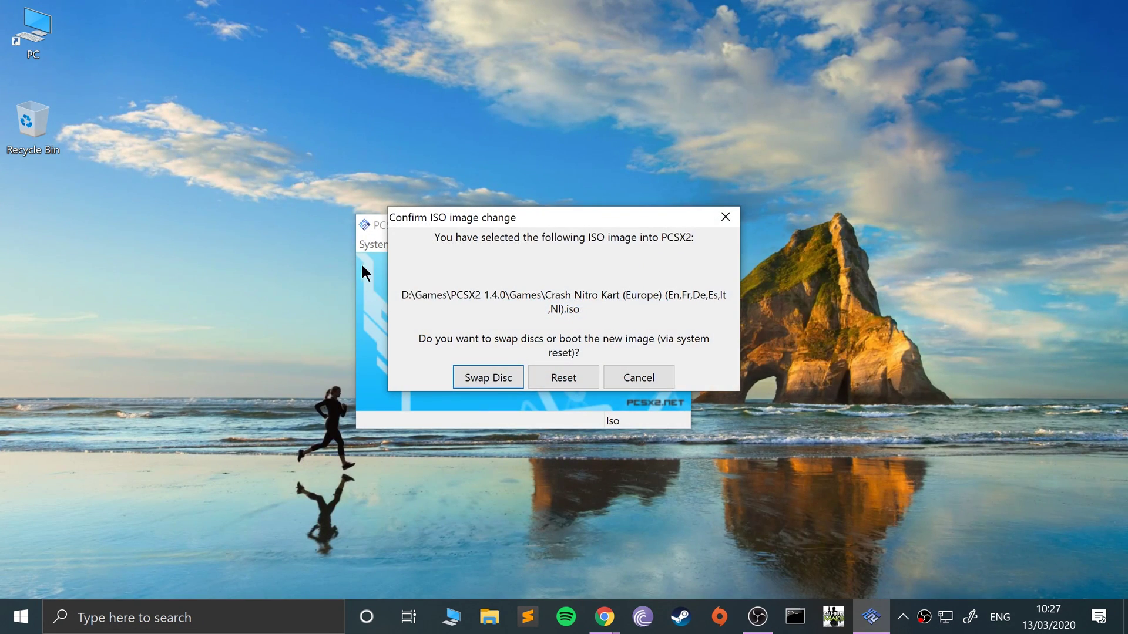
pyautogui.click(548, 381)
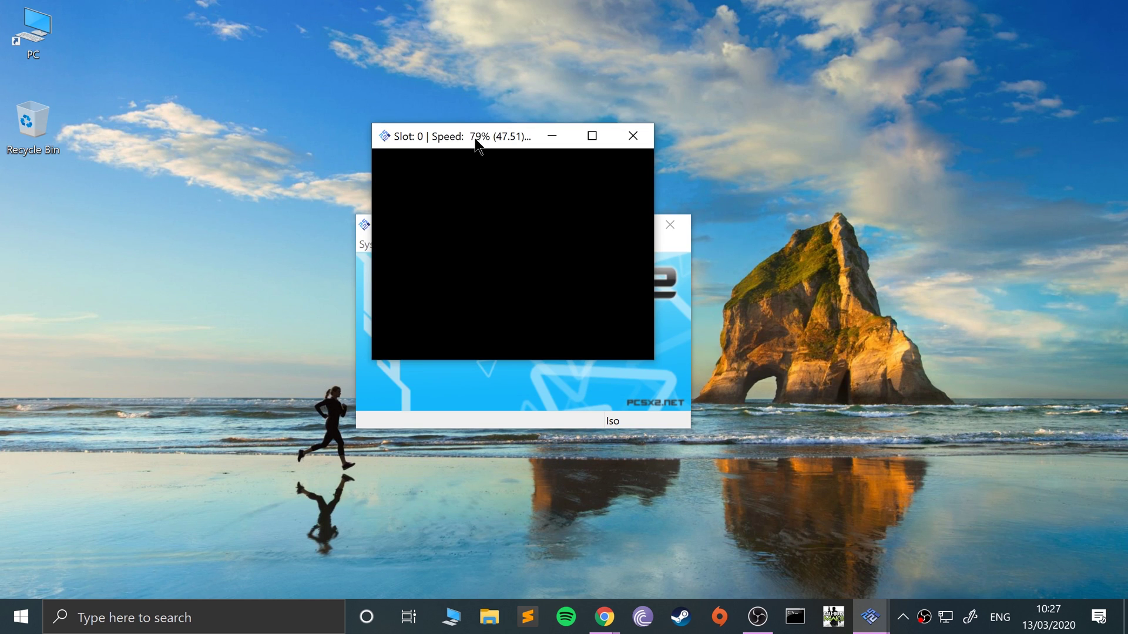
pyautogui.moveTo(478, 143); pyautogui.dragTo(476, 178)
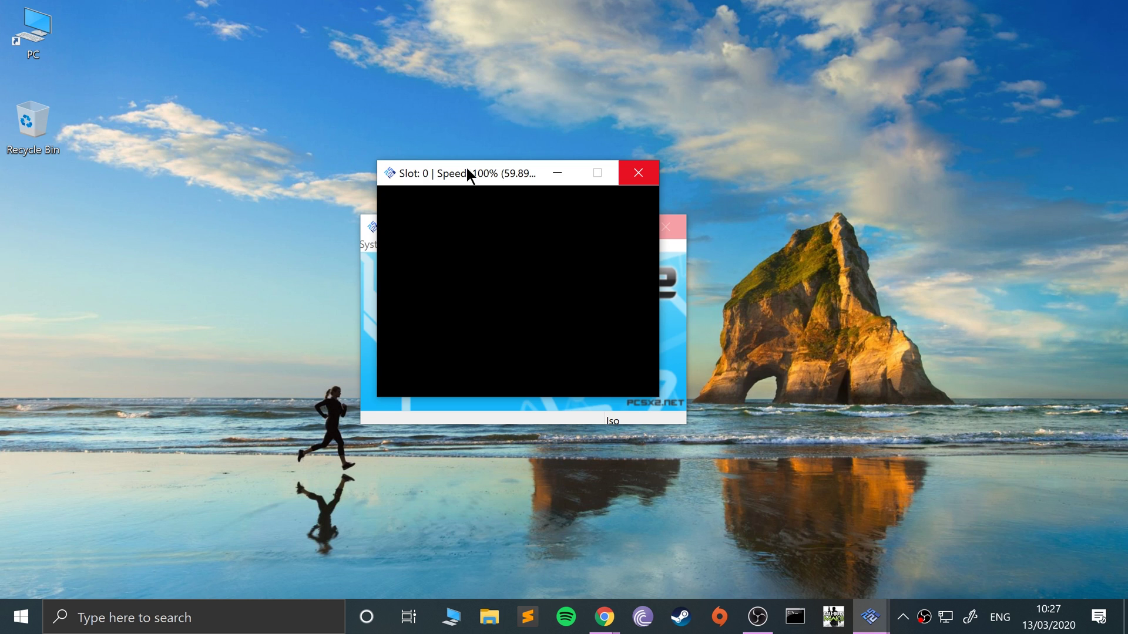
pyautogui.moveTo(467, 172); pyautogui.dragTo(332, 76)
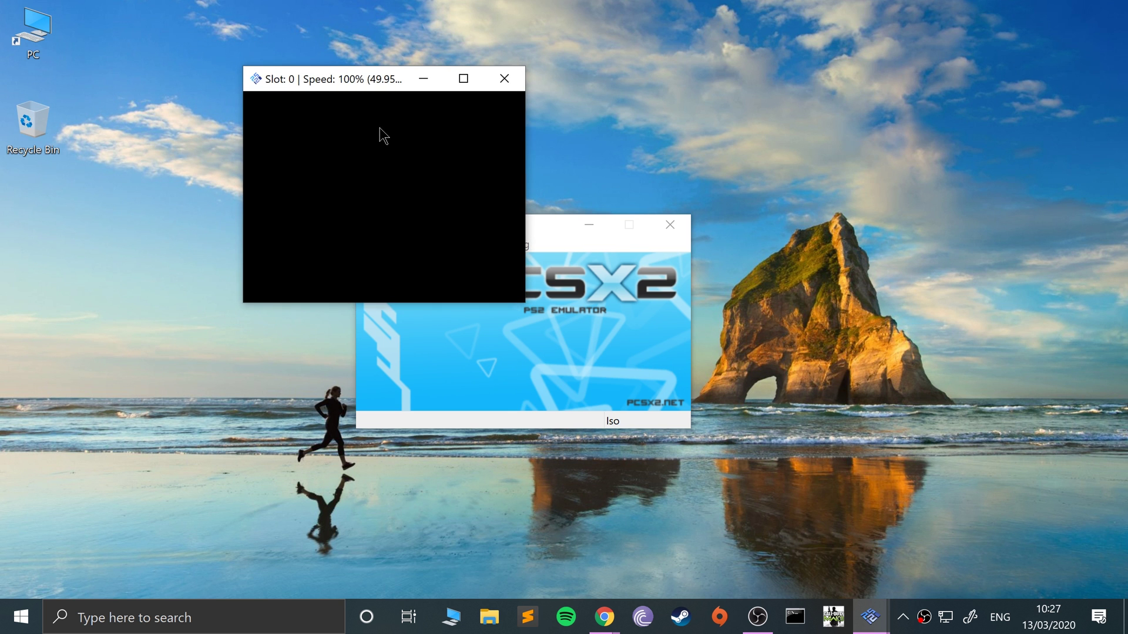
# - Close the game window, confirm Multitap 1 is on, and fast-reboot the CDVD with Yes
pyautogui.click(504, 78)
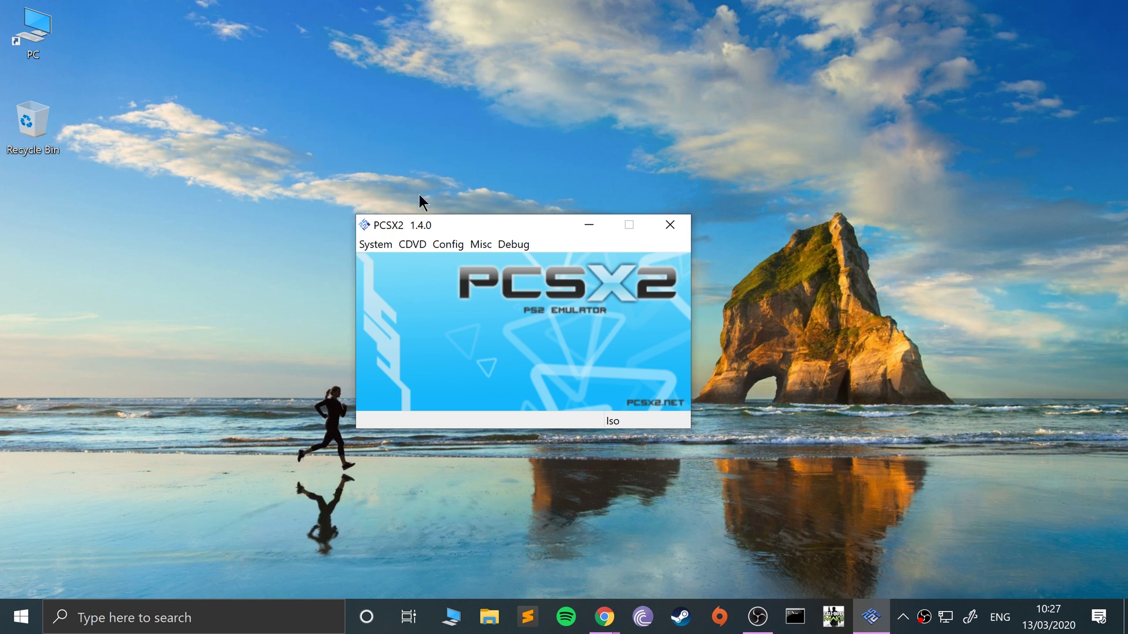
pyautogui.click(363, 244)
pyautogui.moveTo(460, 242)
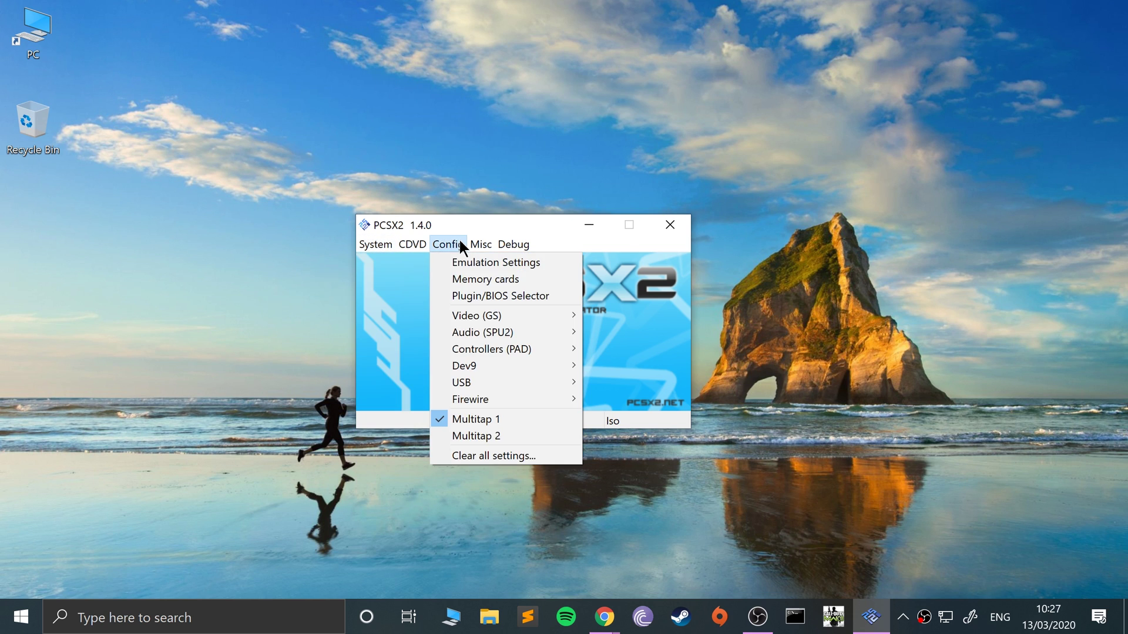
pyautogui.moveTo(379, 243)
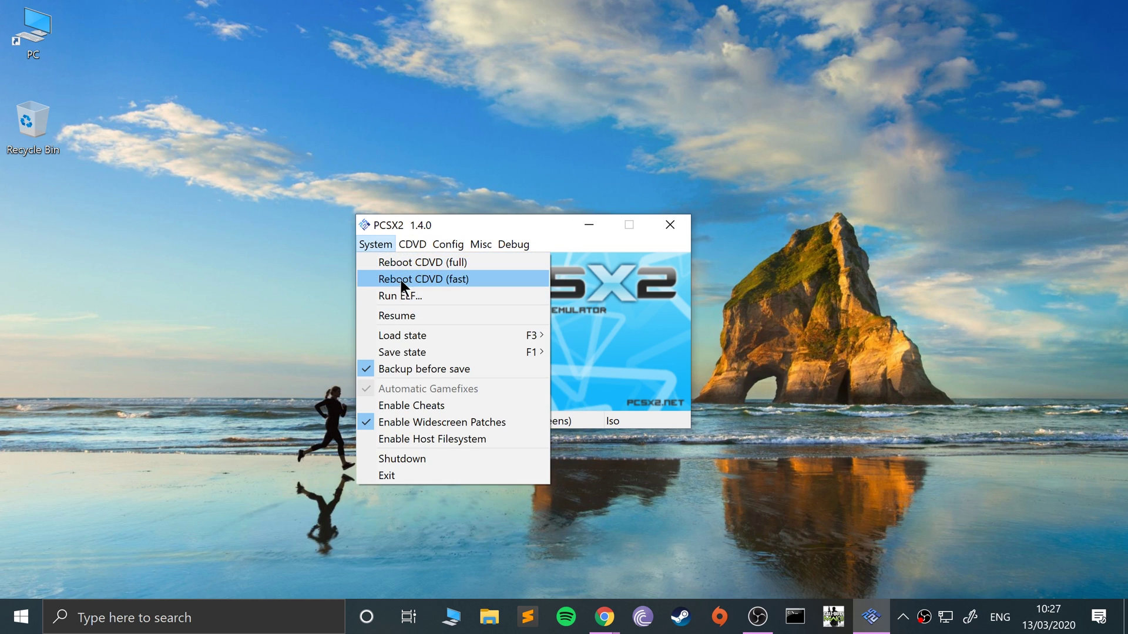
pyautogui.click(401, 278)
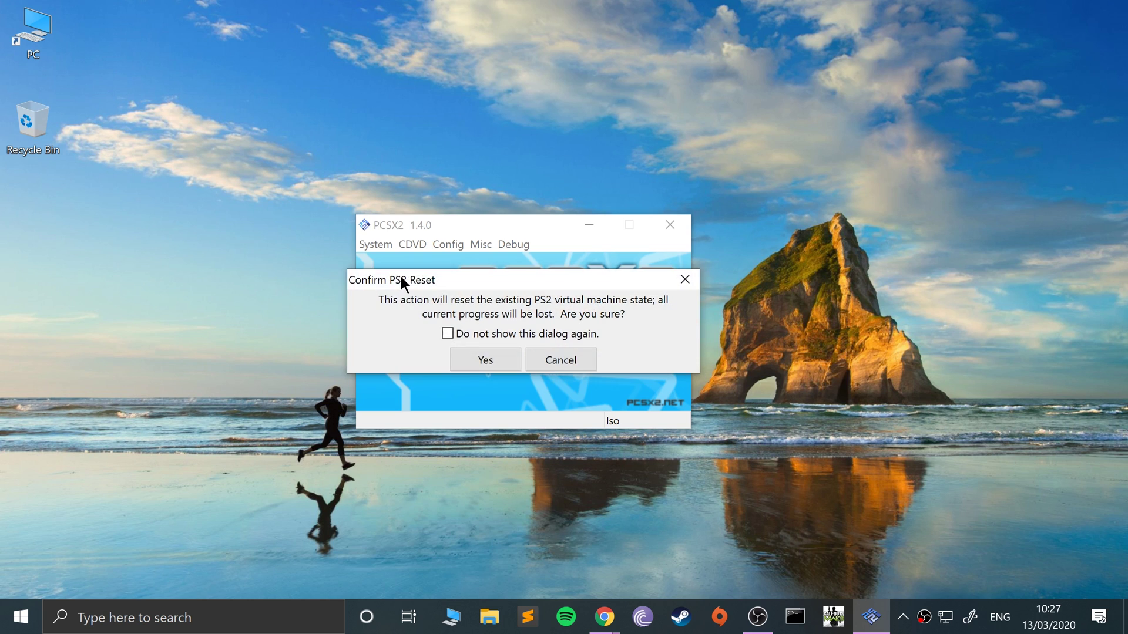
pyautogui.click(477, 359)
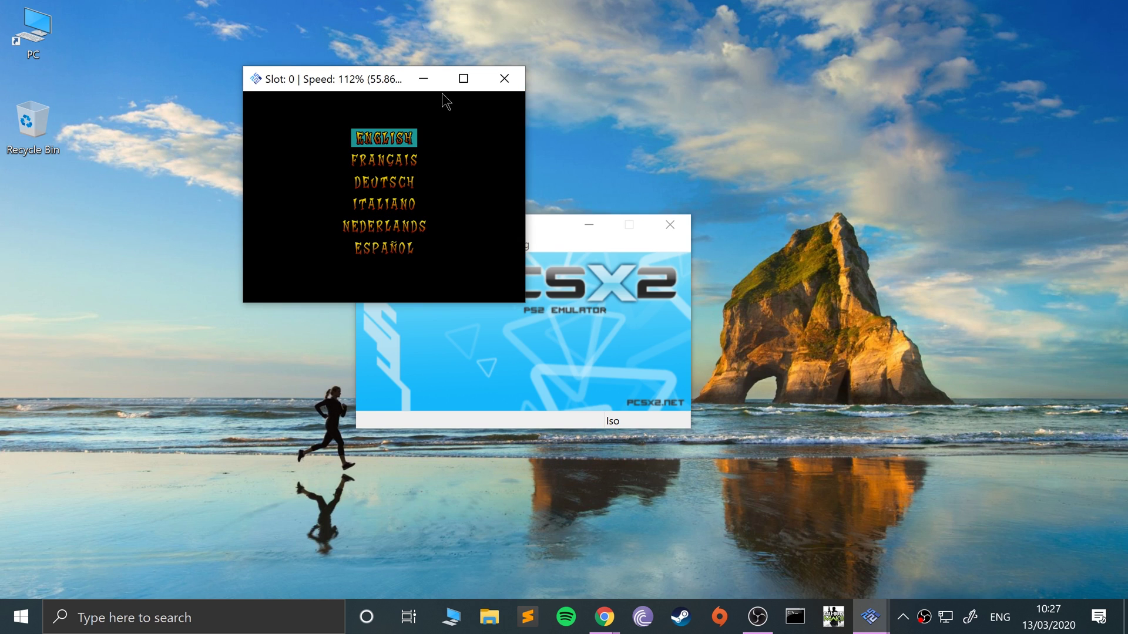
# - Maximize the game window and select ENGLISH as the language
pyautogui.doubleClick(386, 76)
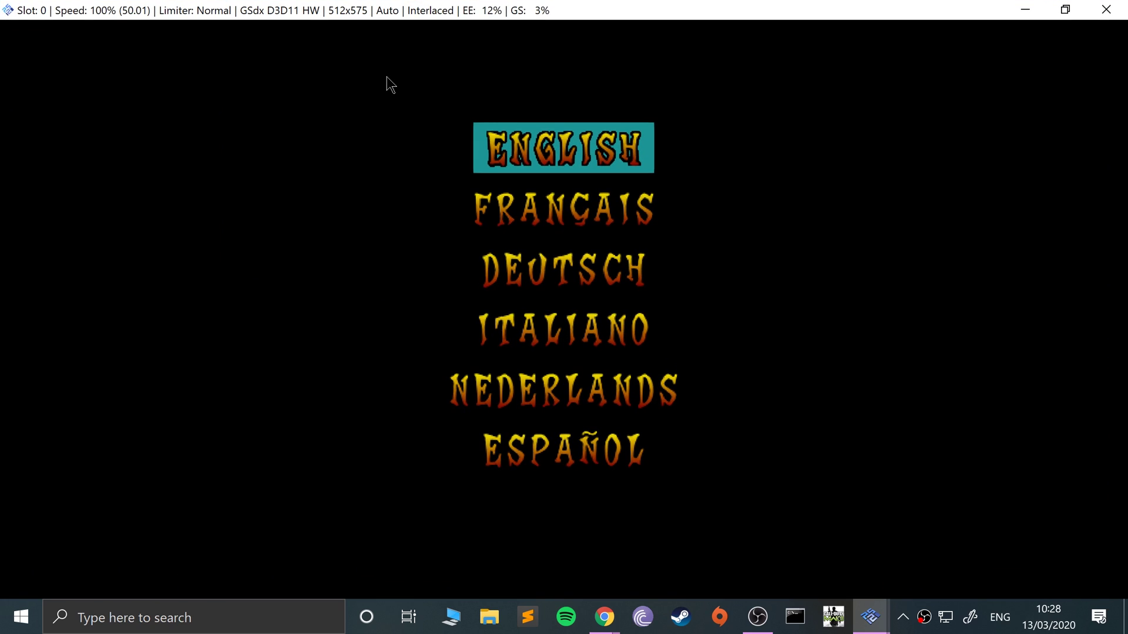
pyautogui.press('Down')
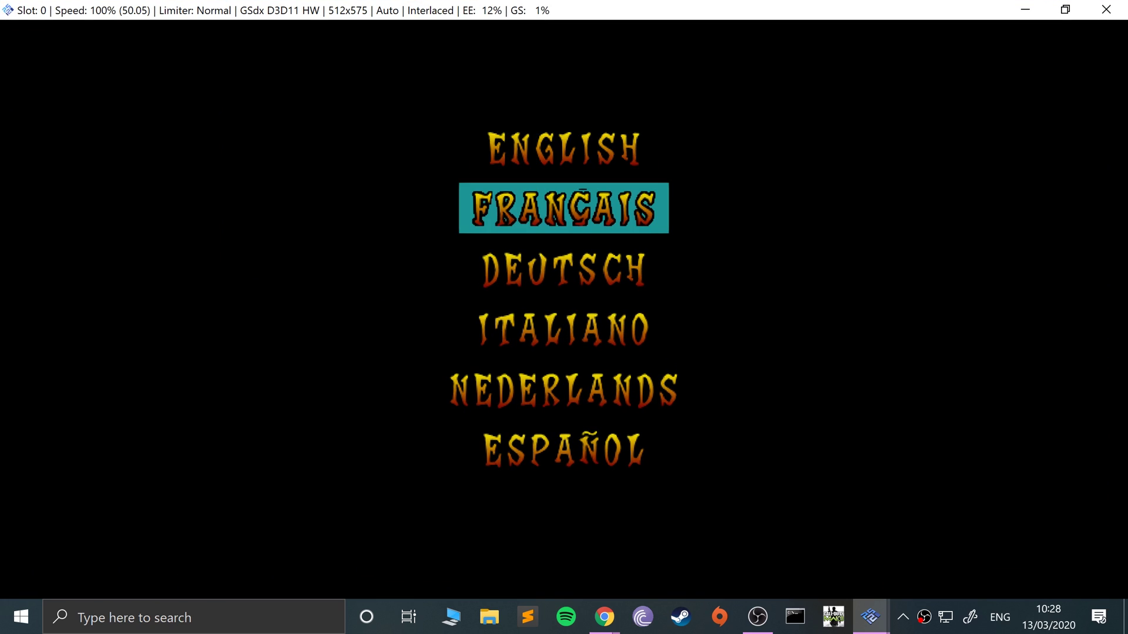
pyautogui.press('Up')
pyautogui.press('Return')
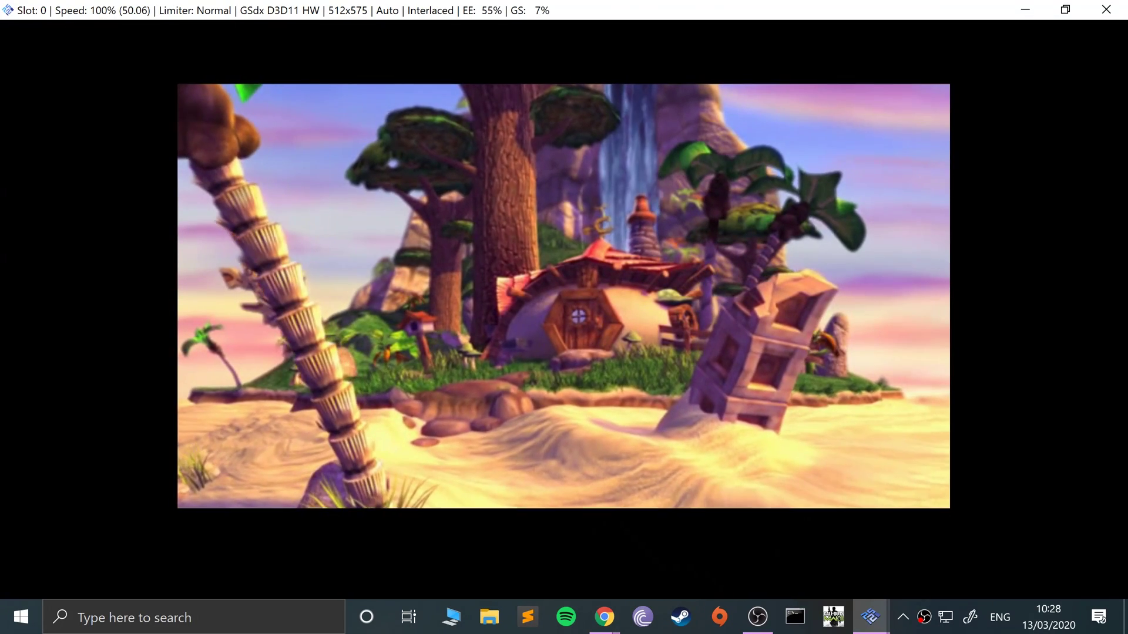
# - Skip the intro, answer YES to create a save file, and advance to Choose Race
pyautogui.press('Return')
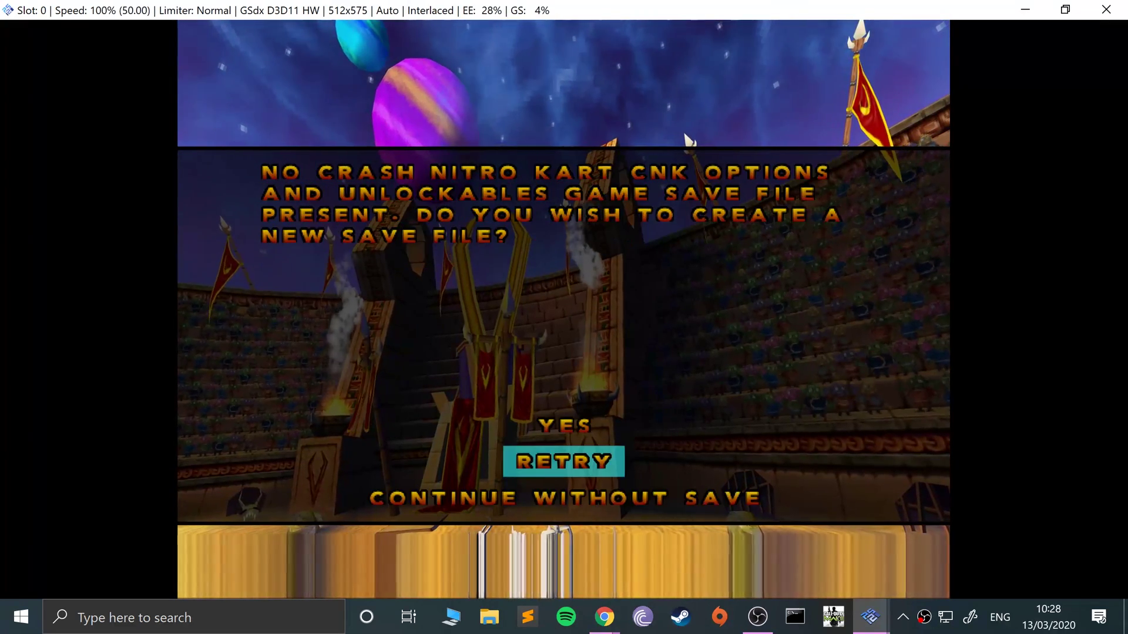
pyautogui.press('Down')
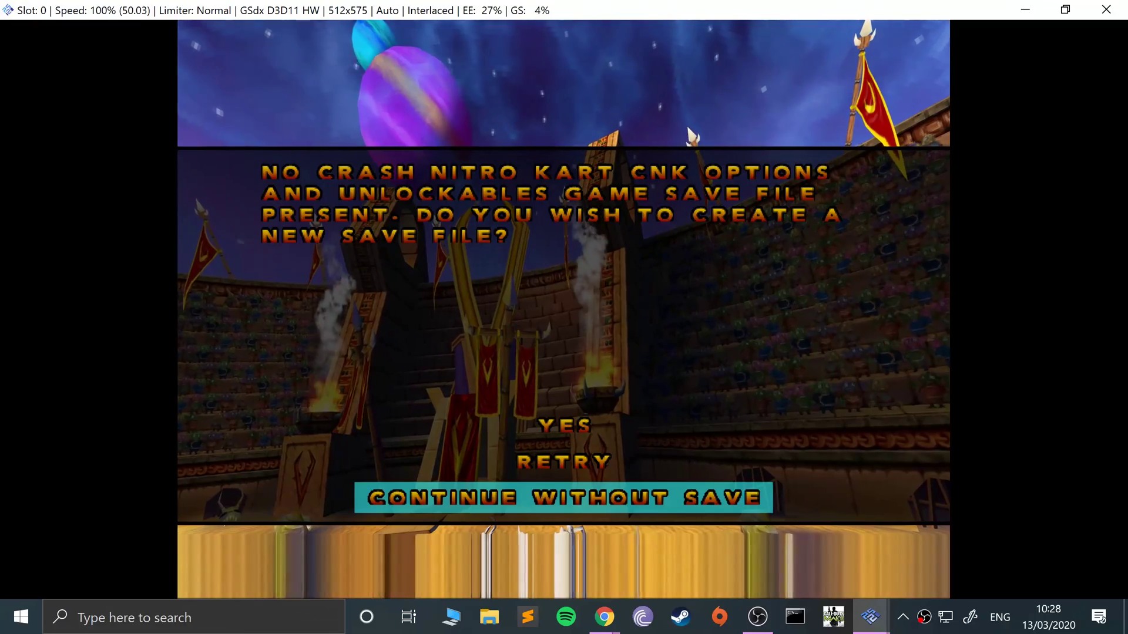
pyautogui.press('Down')
pyautogui.press('Return')
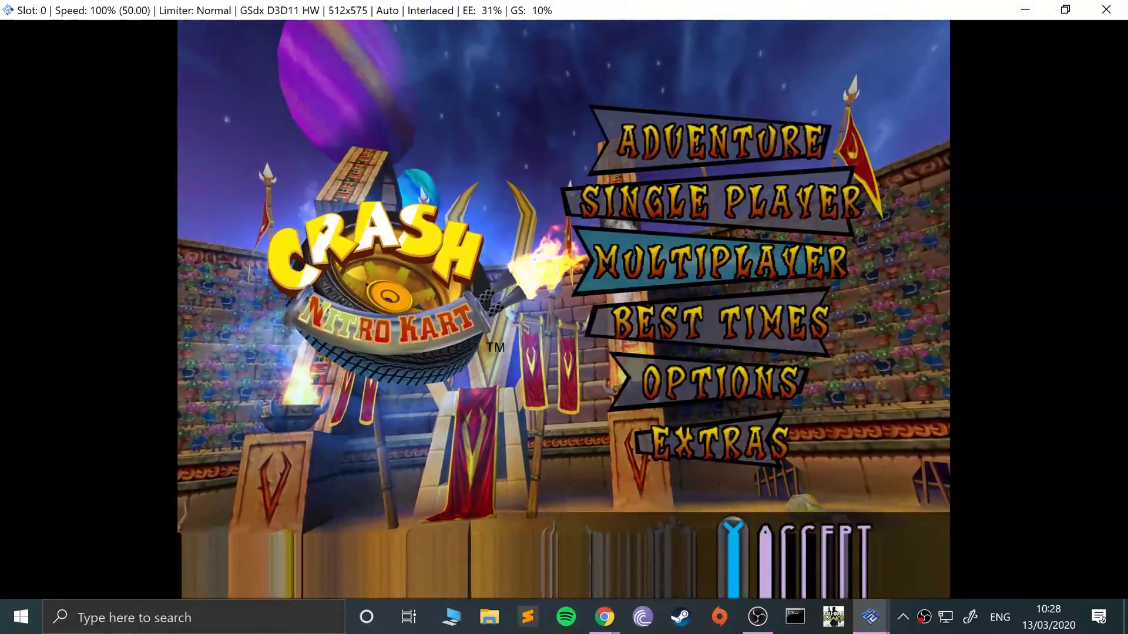
pyautogui.press('Return')
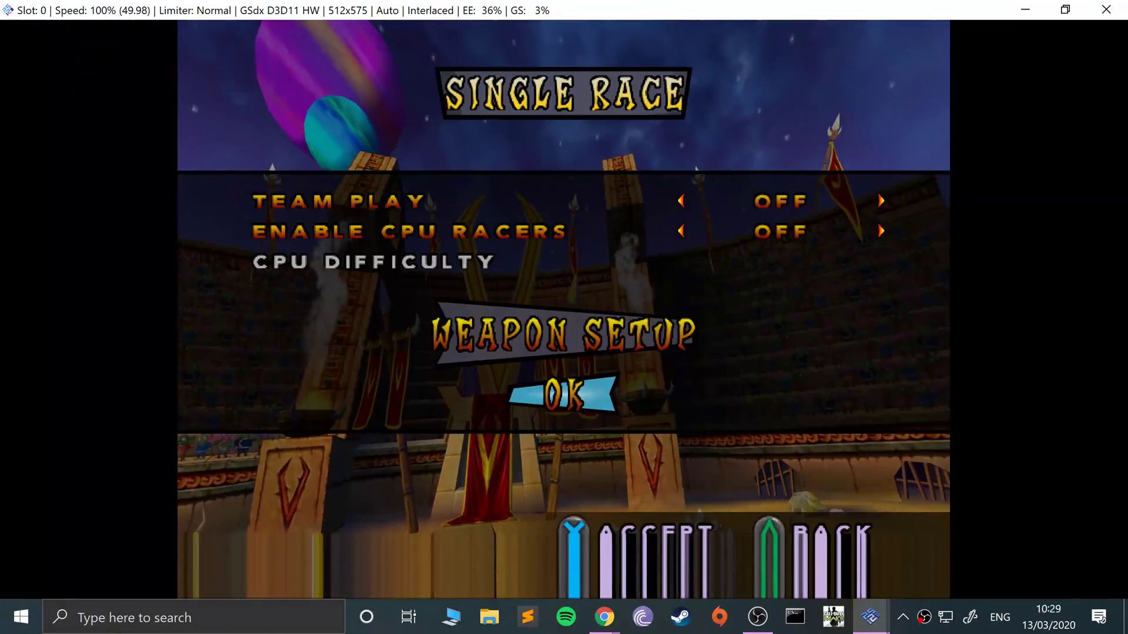
# - Turn Team Play on, accept Inferno Island, join player 1 as Crash, then close the game window
pyautogui.press('Up')
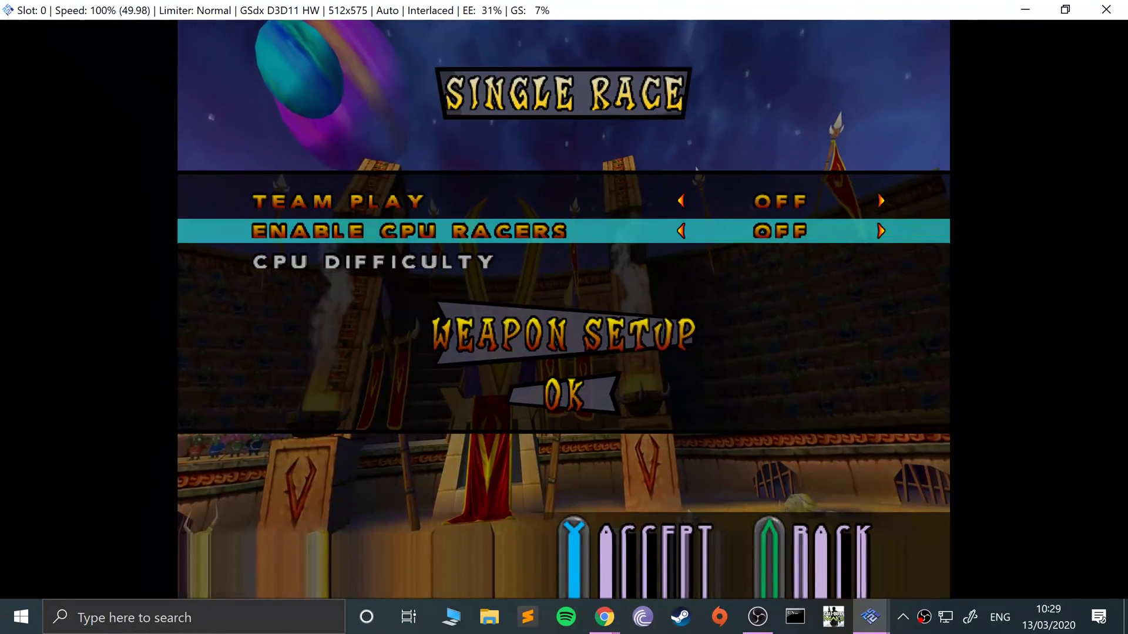
pyautogui.press('Up')
pyautogui.press('Right')
pyautogui.press('Up')
pyautogui.press('Return')
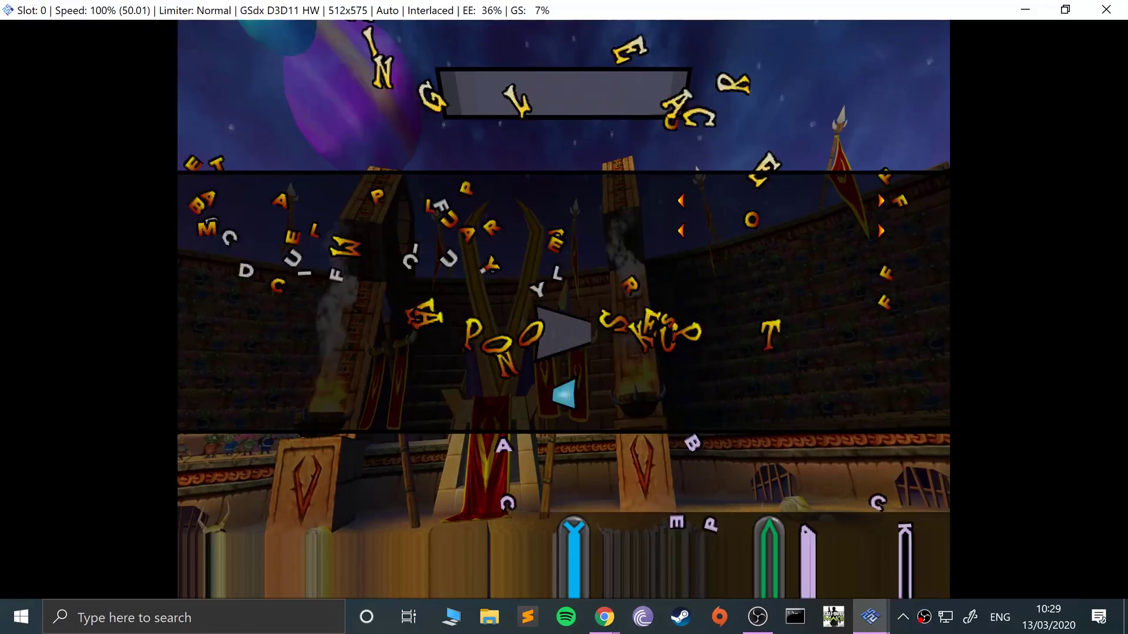
pyautogui.press('Return')
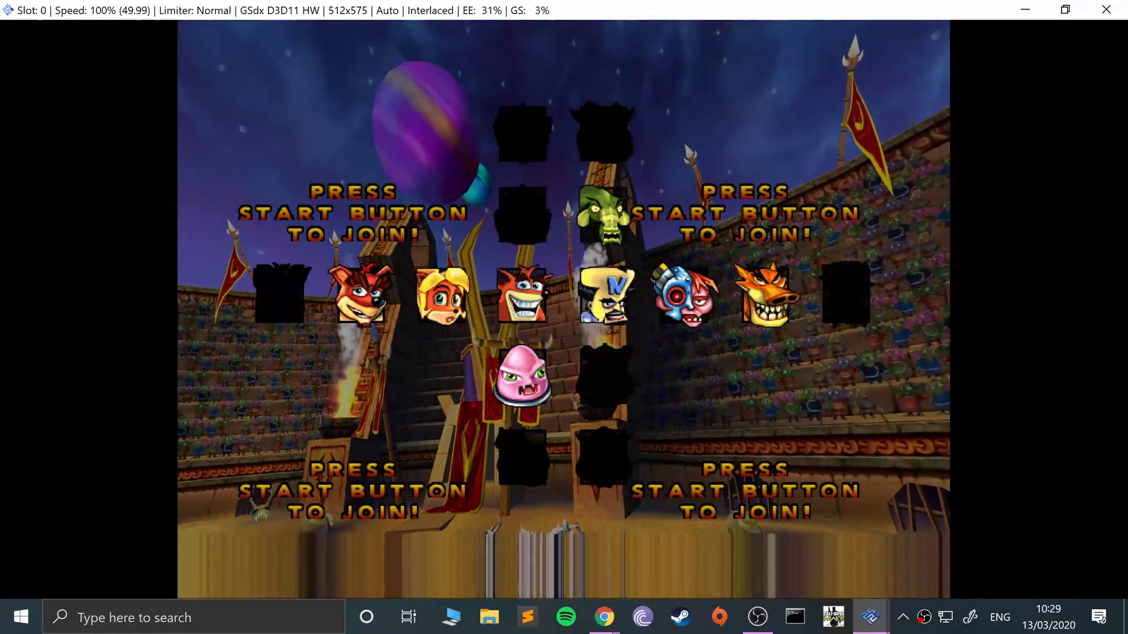
pyautogui.press('Return')
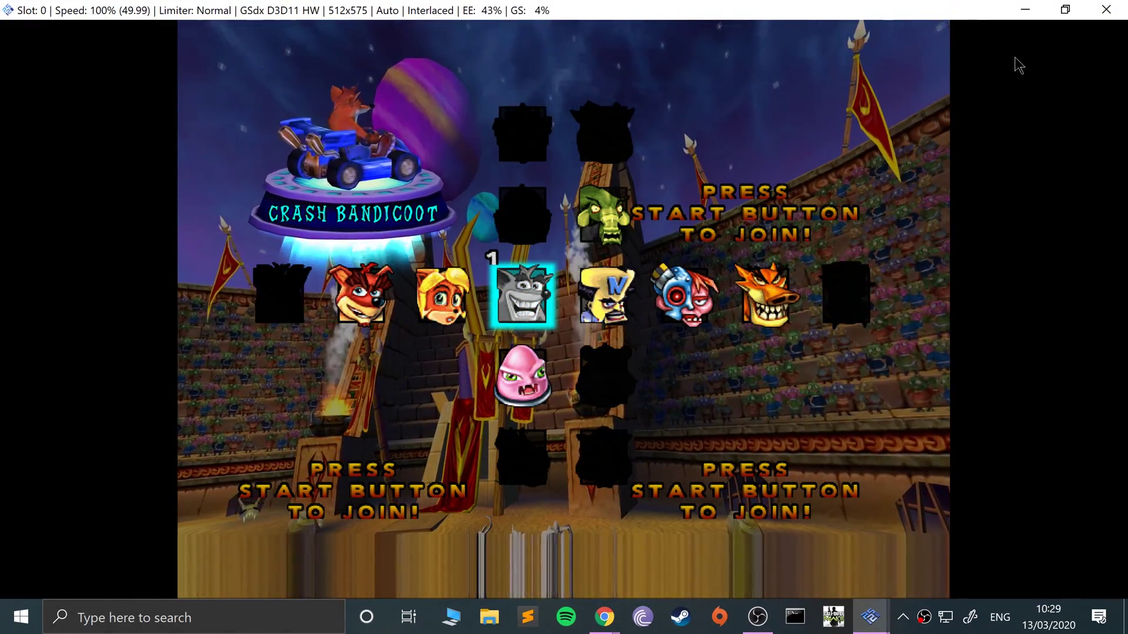
pyautogui.click(1106, 10)
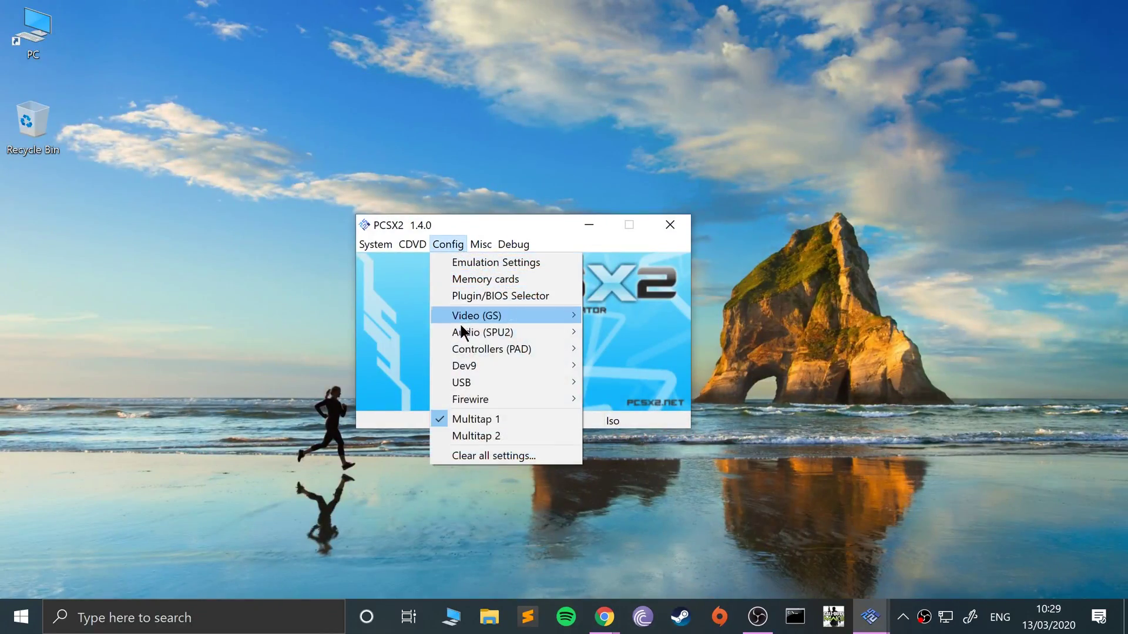
# - In the controller plugin settings, bind Start to S on pad 1B, D on 1C and F on 1D, then save
pyautogui.moveTo(474, 352)
pyautogui.click(629, 363)
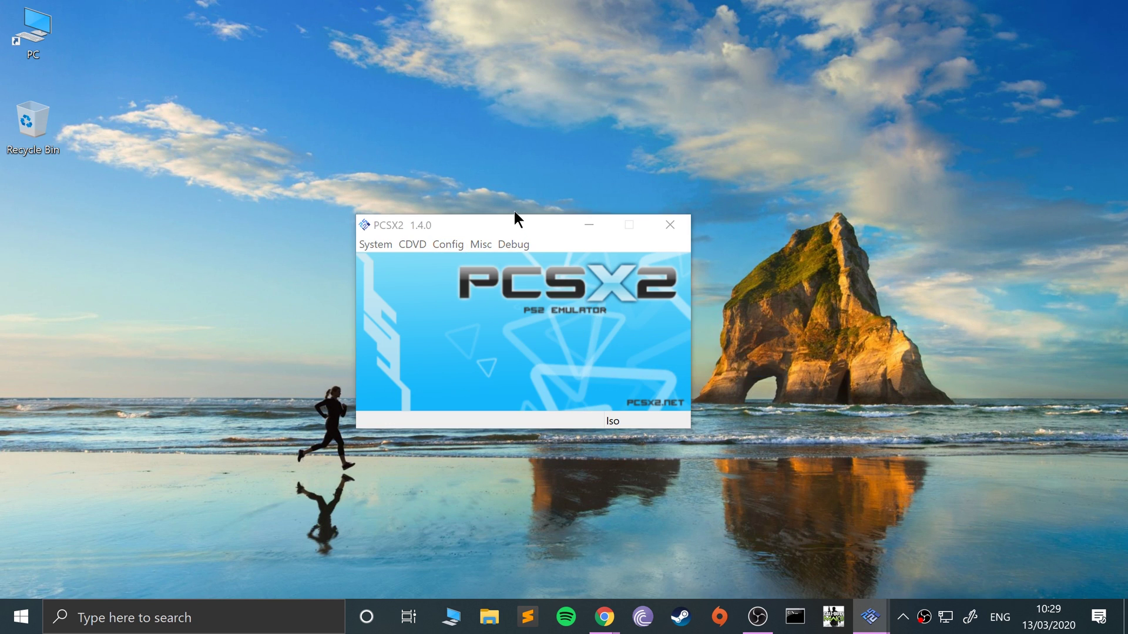
pyautogui.click(474, 104)
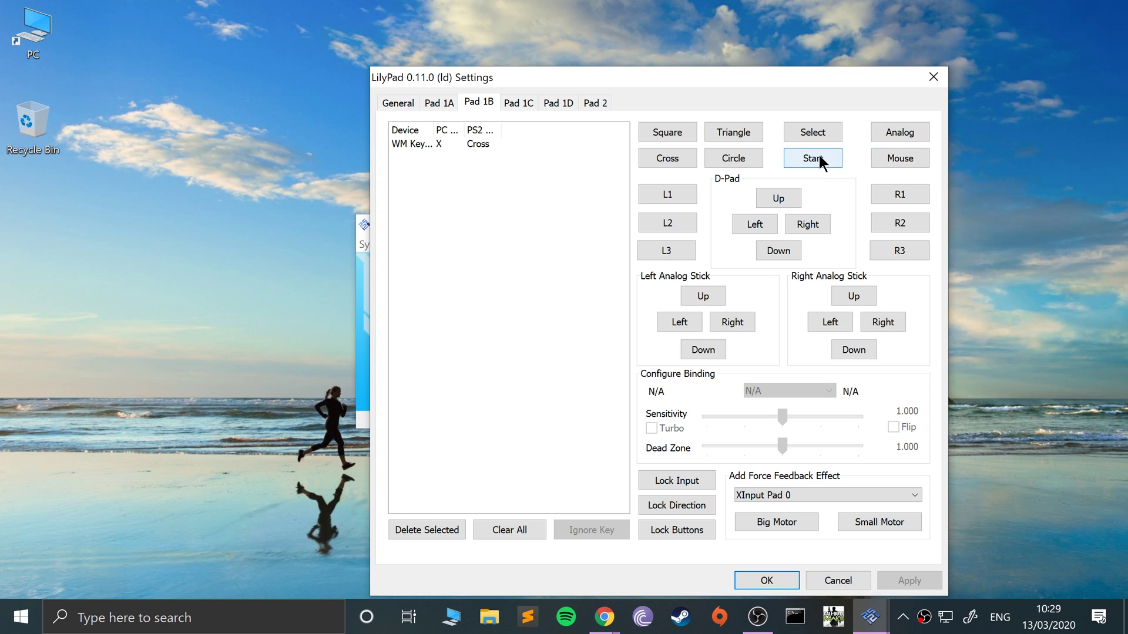
pyautogui.press('s')
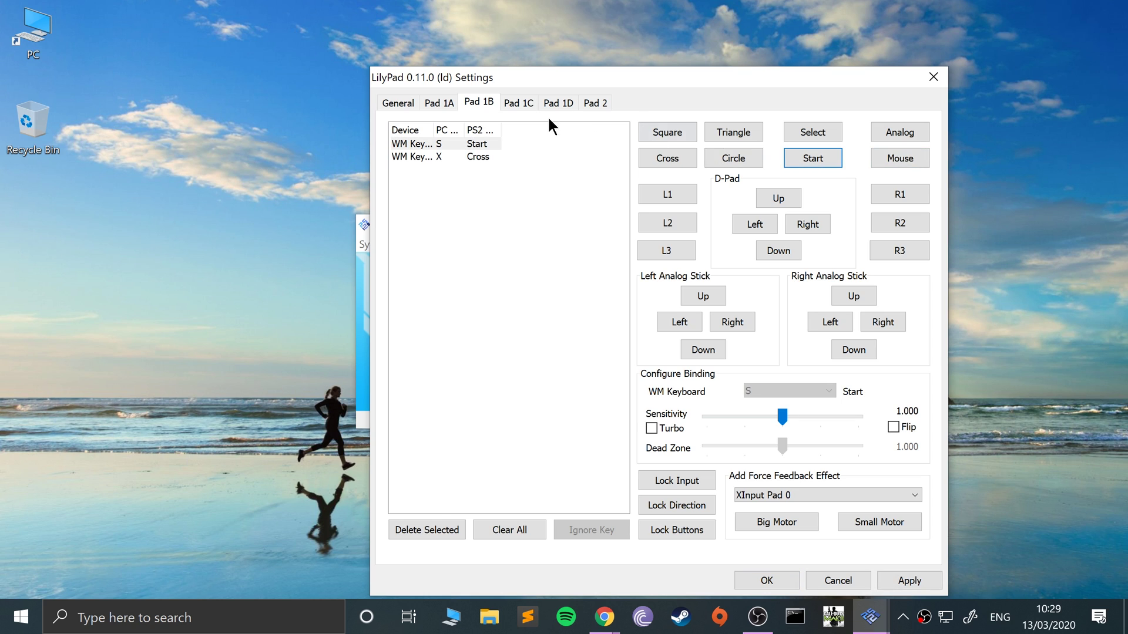
pyautogui.click(513, 103)
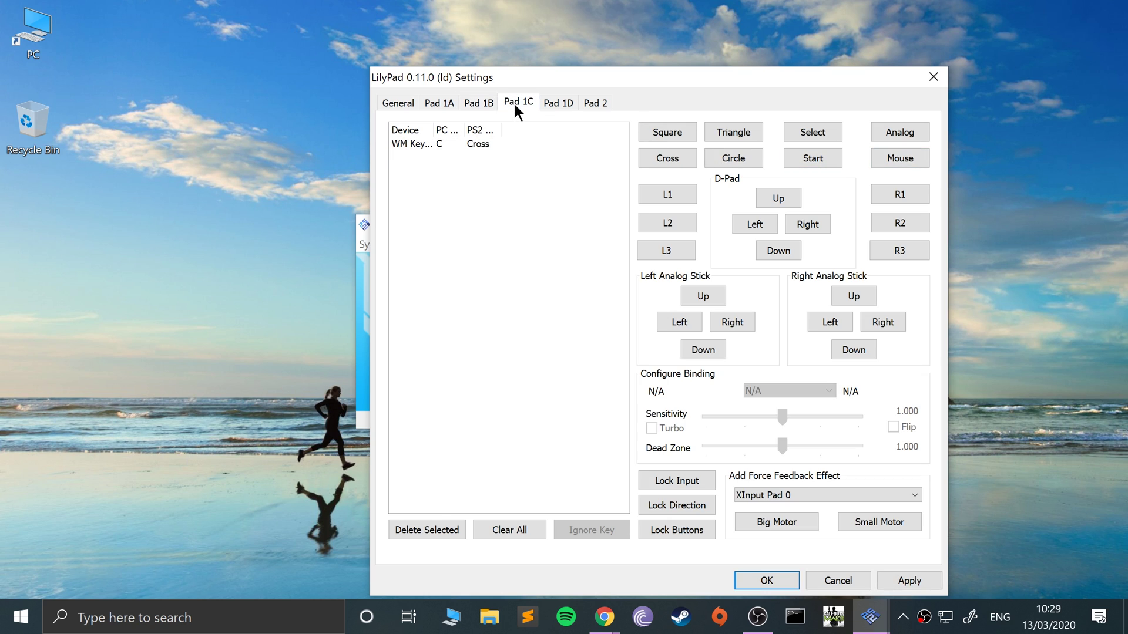
pyautogui.click(821, 155)
pyautogui.press('d')
pyautogui.click(559, 104)
pyautogui.click(795, 154)
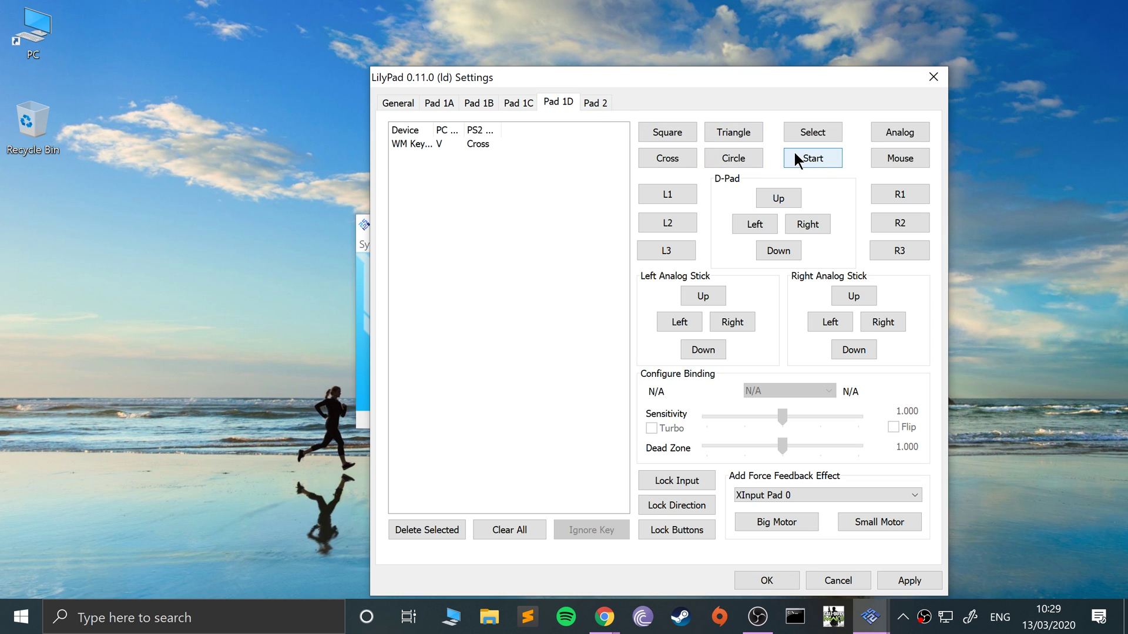
pyautogui.press('f')
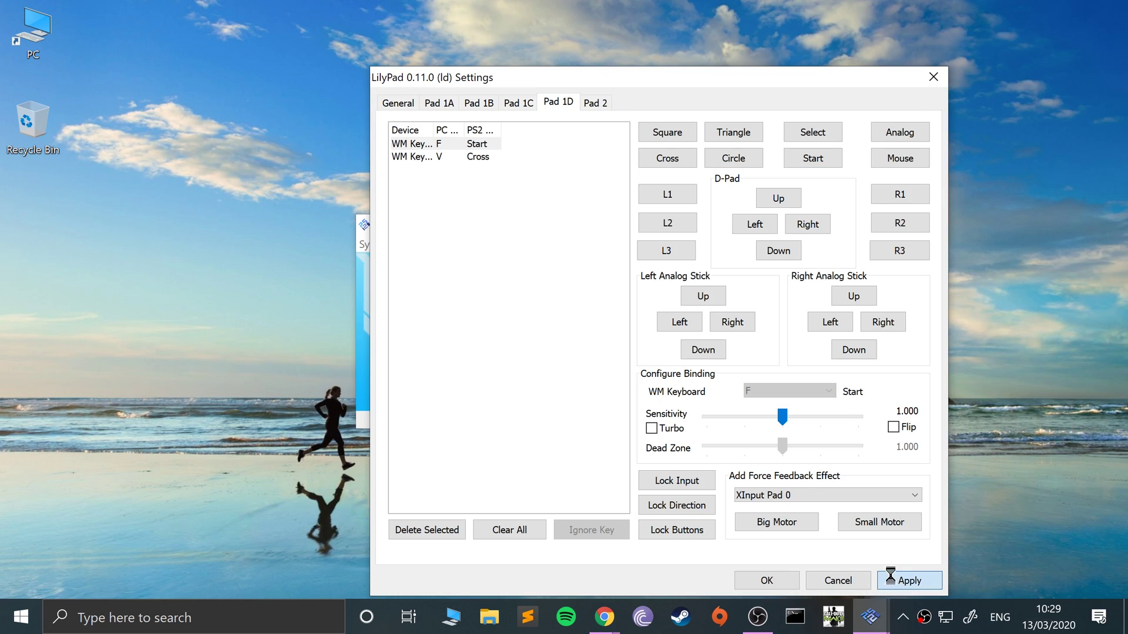
pyautogui.click(757, 583)
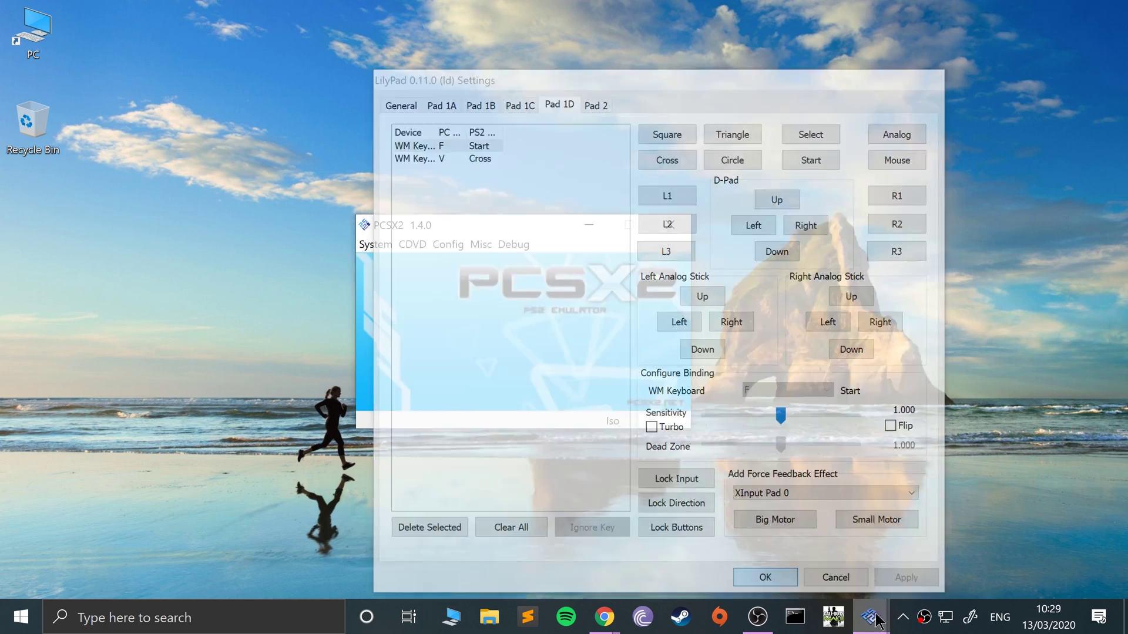
# - Back in the game, join player 2 as Cortex, lock in both characters and start the race
pyautogui.moveTo(870, 617)
pyautogui.click(959, 545)
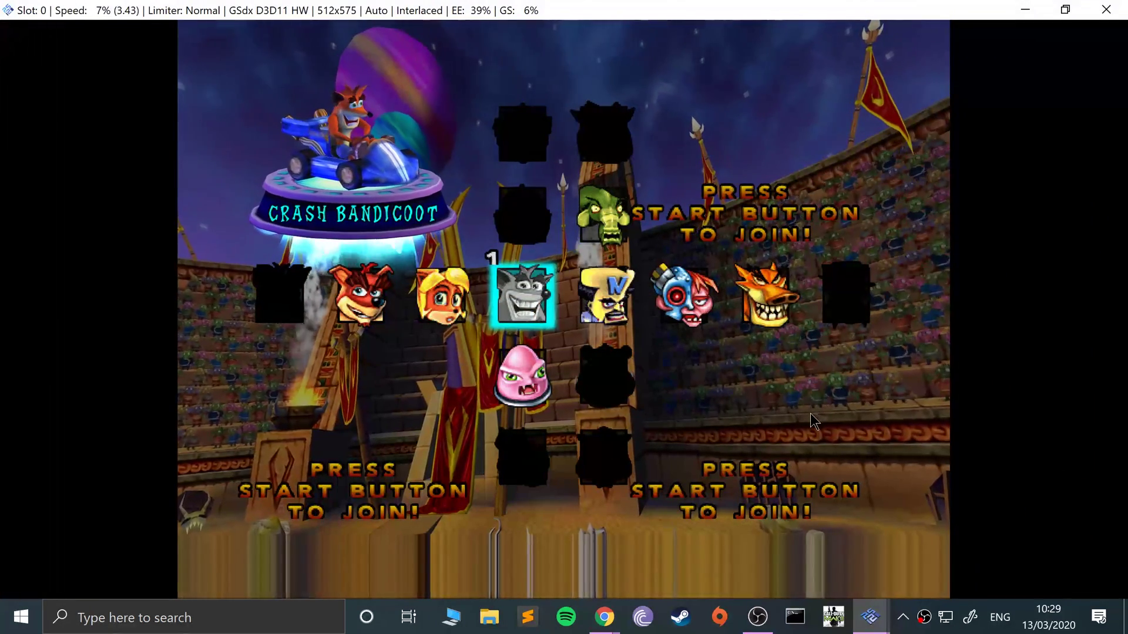
pyautogui.press('f')
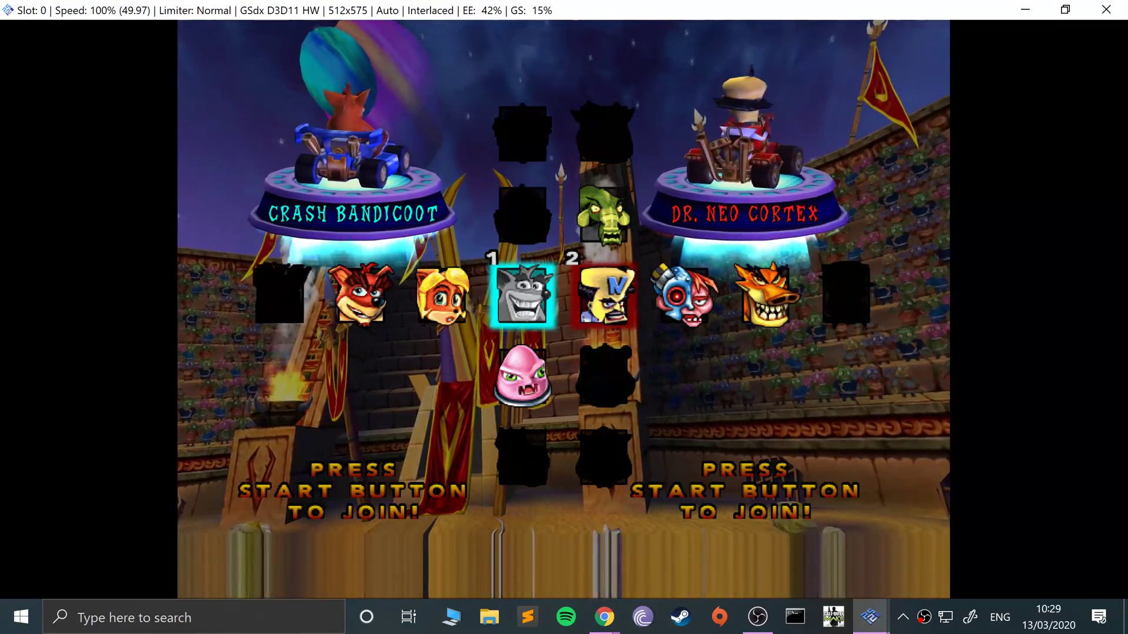
pyautogui.press('Return')
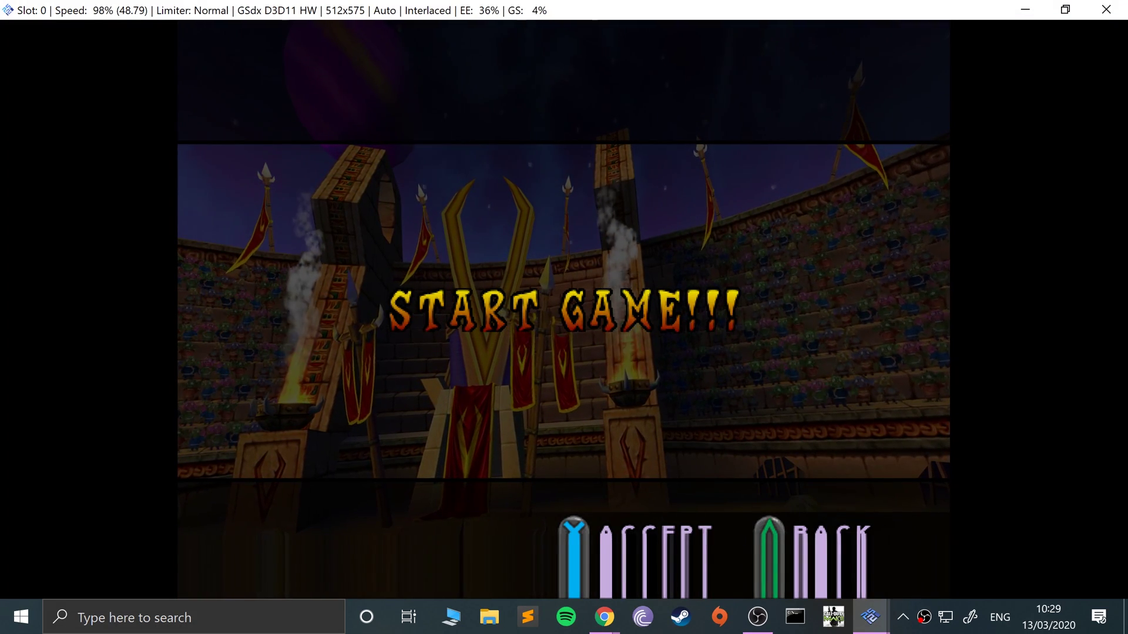
pyautogui.press('Return')
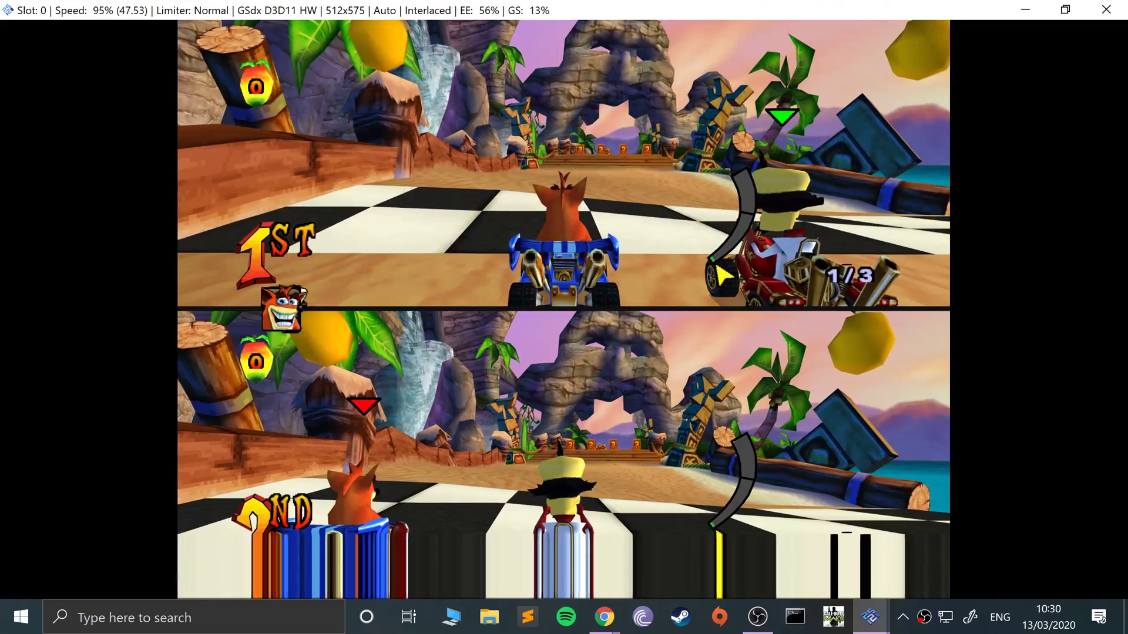
# - Pause the two-player race, choose Quit and confirm it
pyautogui.press('Return')
pyautogui.press('Down')
pyautogui.press('x')
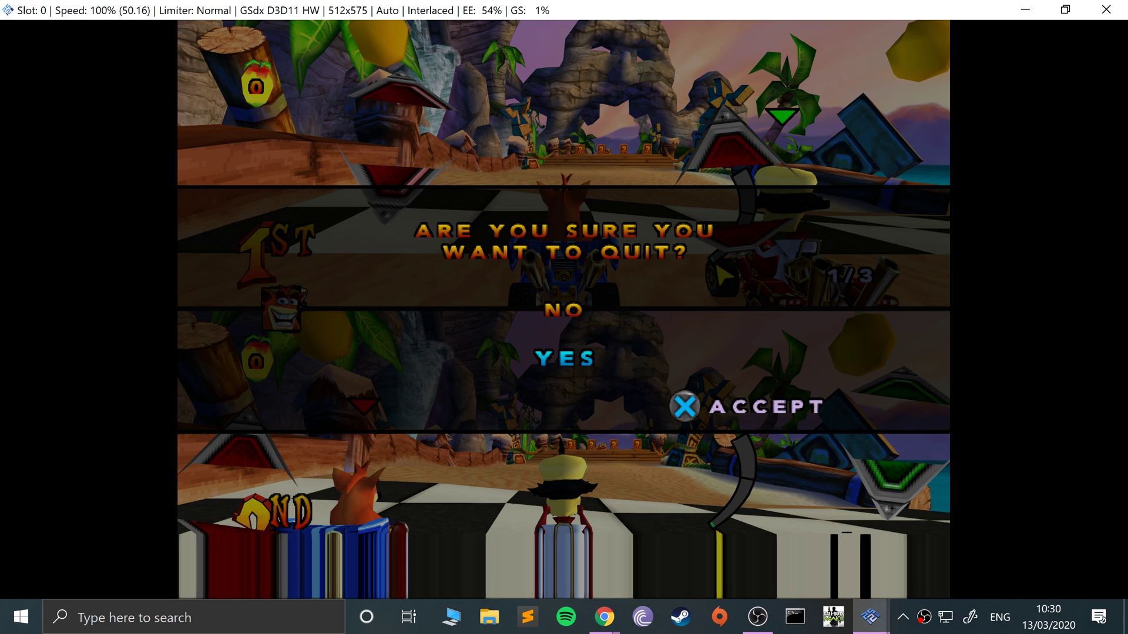
pyautogui.press('x')
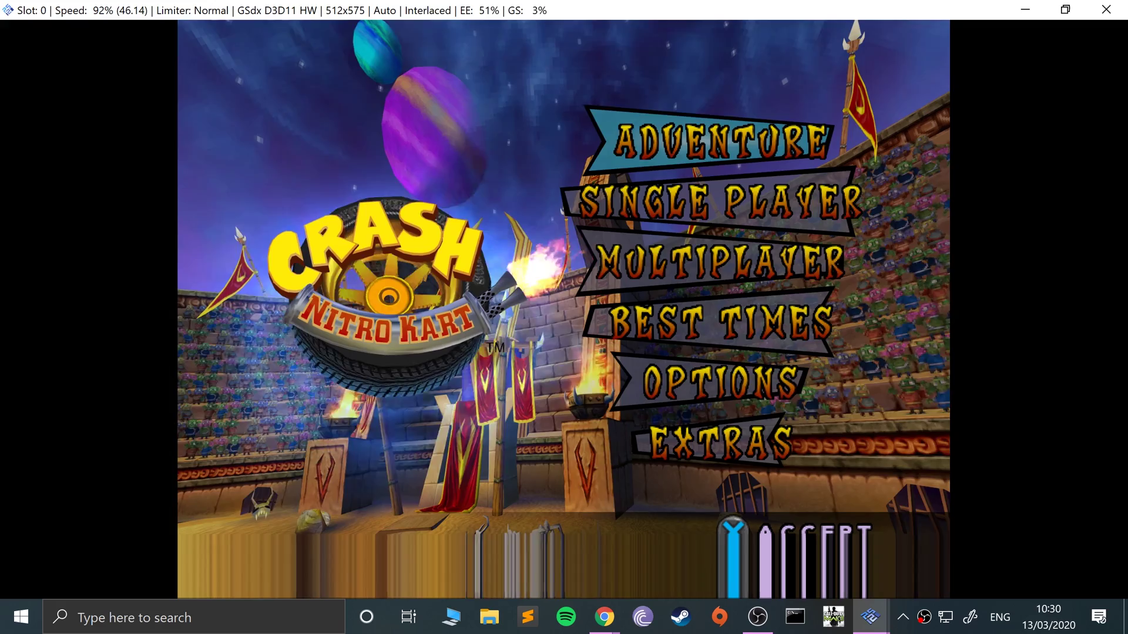
# - Choose Multiplayer, Race Mode and Single Race, and accept the race settings
pyautogui.press('x')
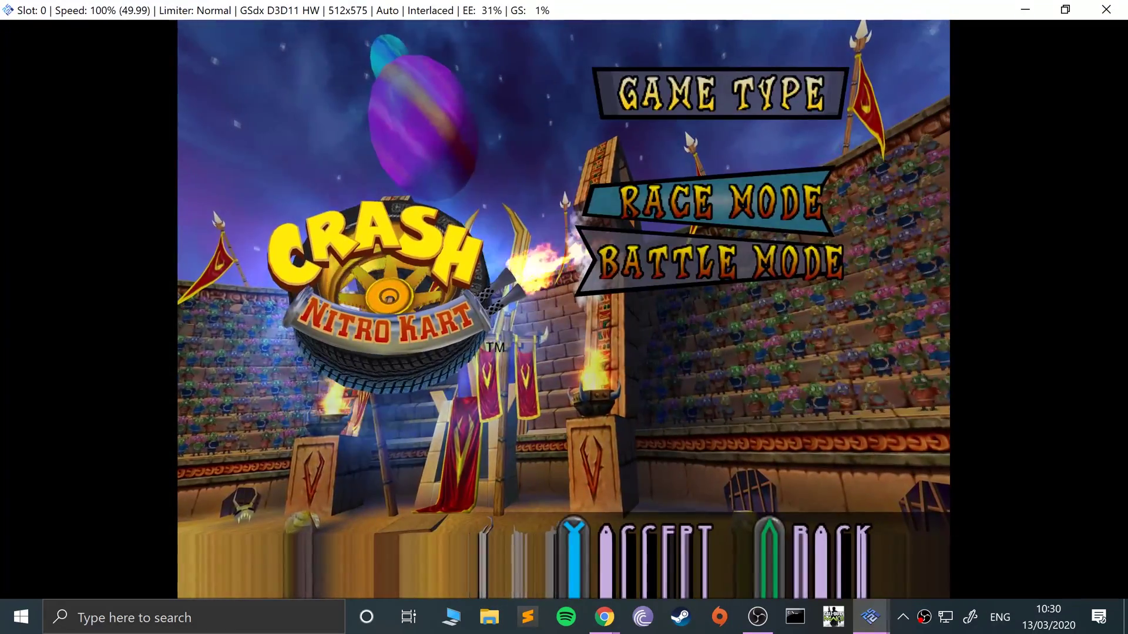
pyautogui.press('x')
pyautogui.press('x')
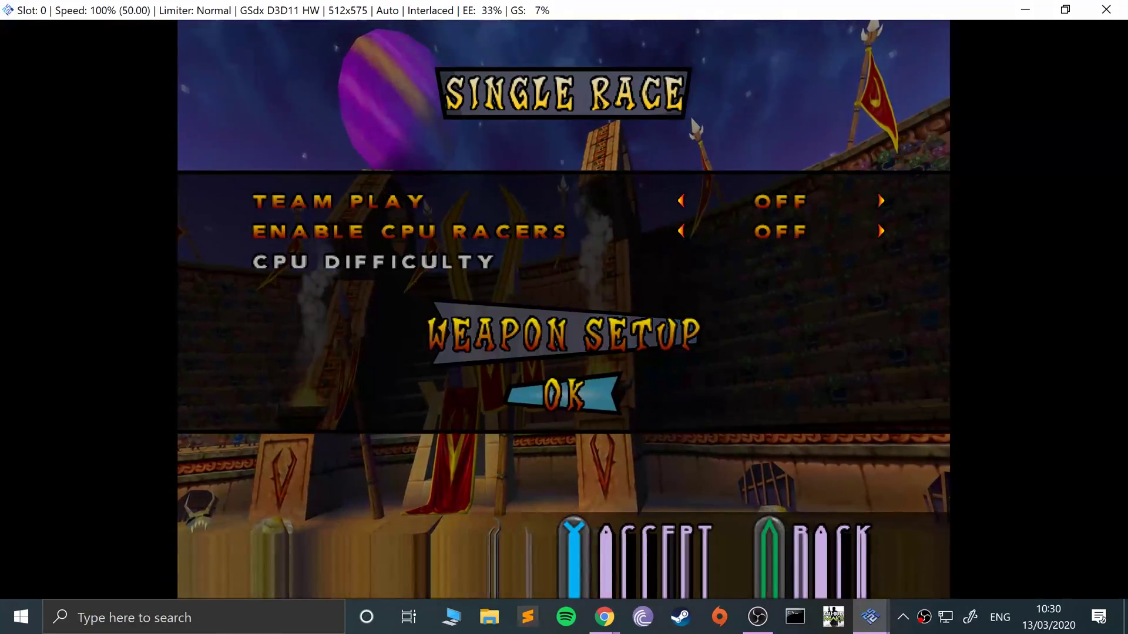
pyautogui.press('x')
pyautogui.press('x')
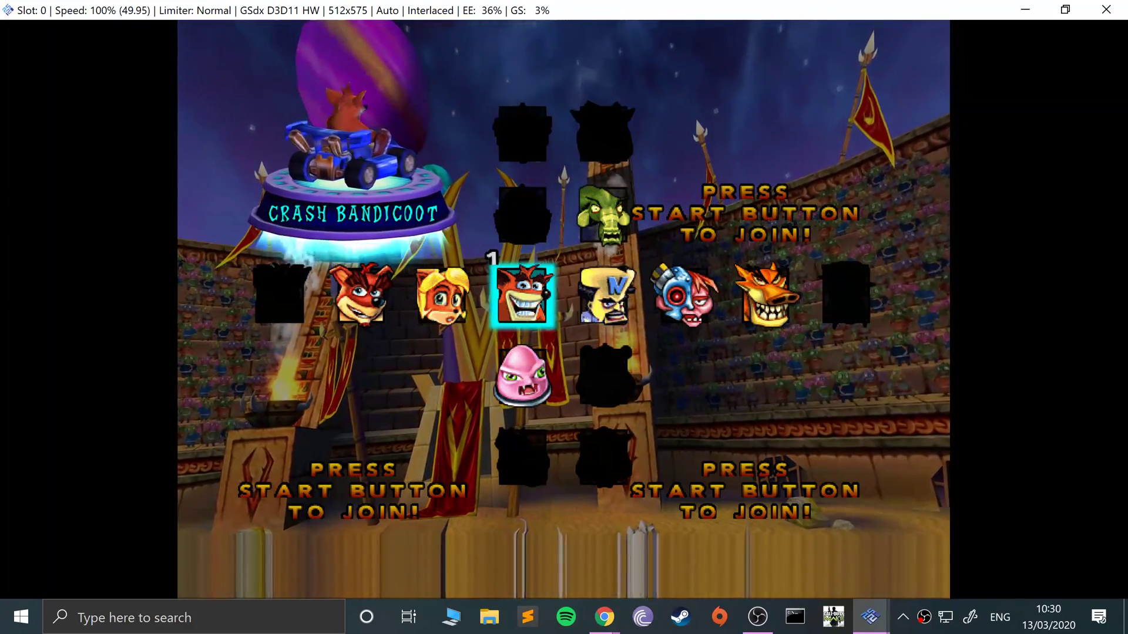
# - Join players 2–4 and lock in Crash, Cortex, N. Trance and Nitrous Oxide
pyautogui.press('Return')
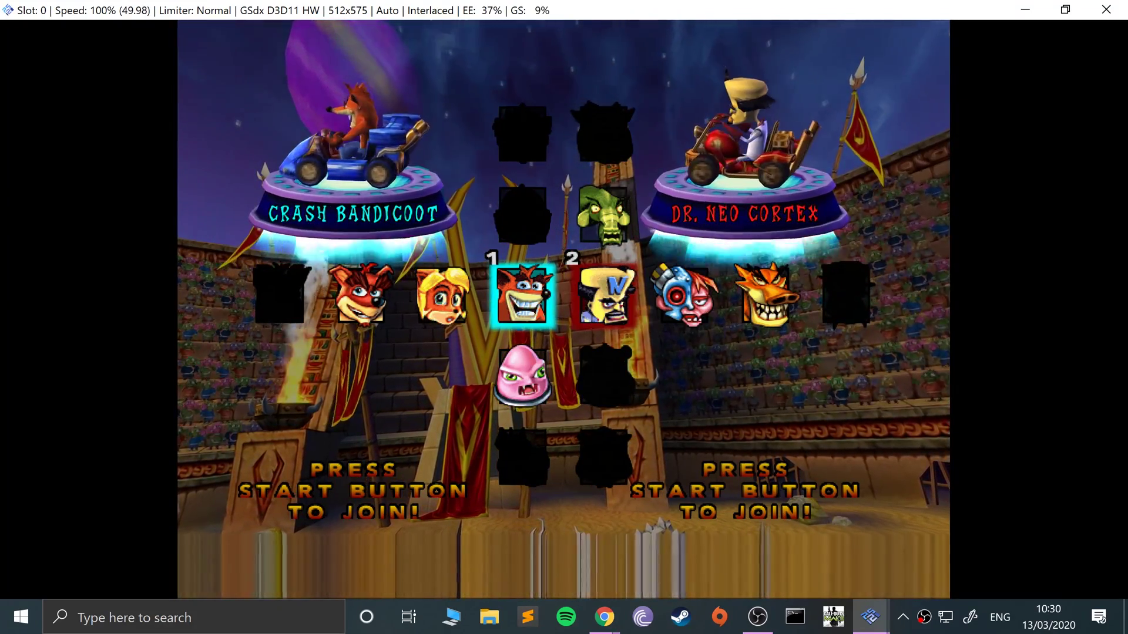
pyautogui.press('Return')
pyautogui.press('Return')
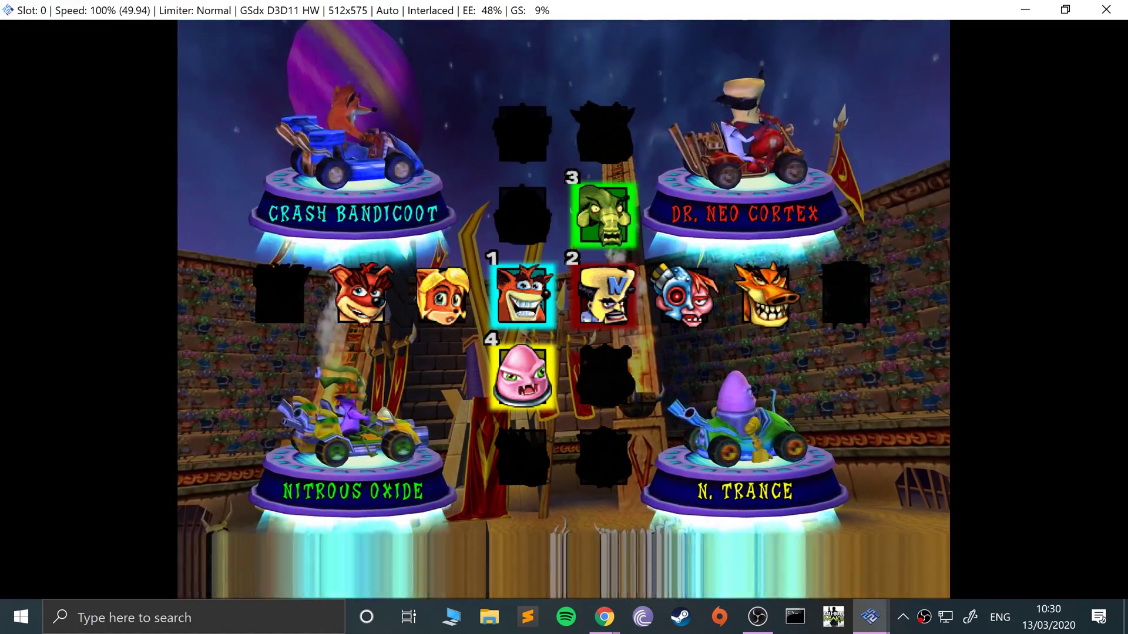
pyautogui.press('Return')
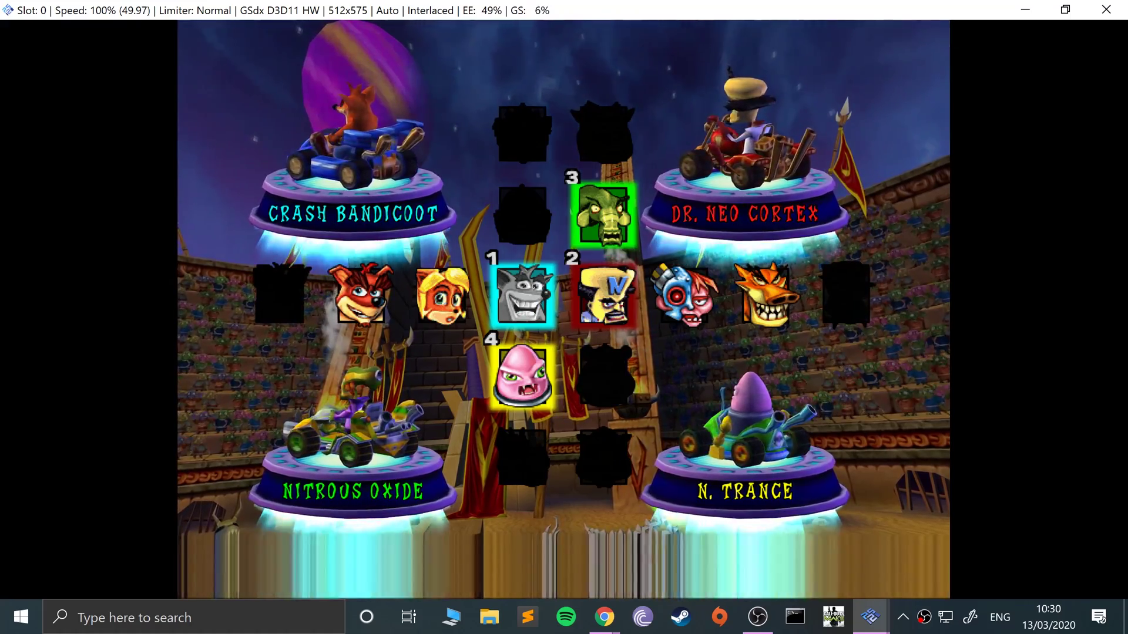
pyautogui.press('Return')
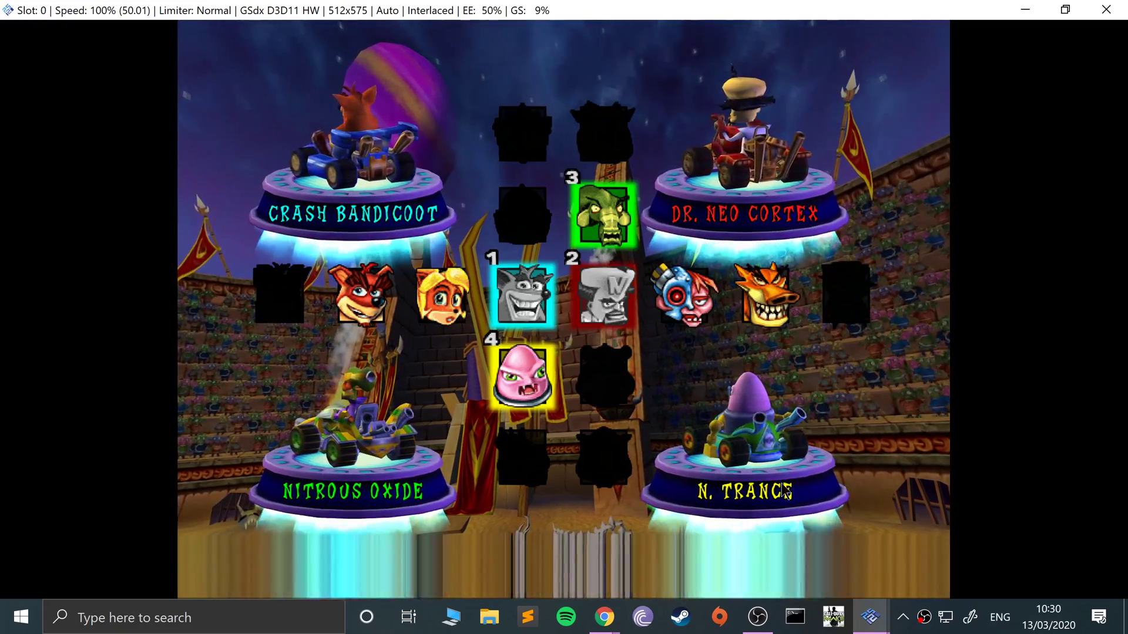
pyautogui.press('Return')
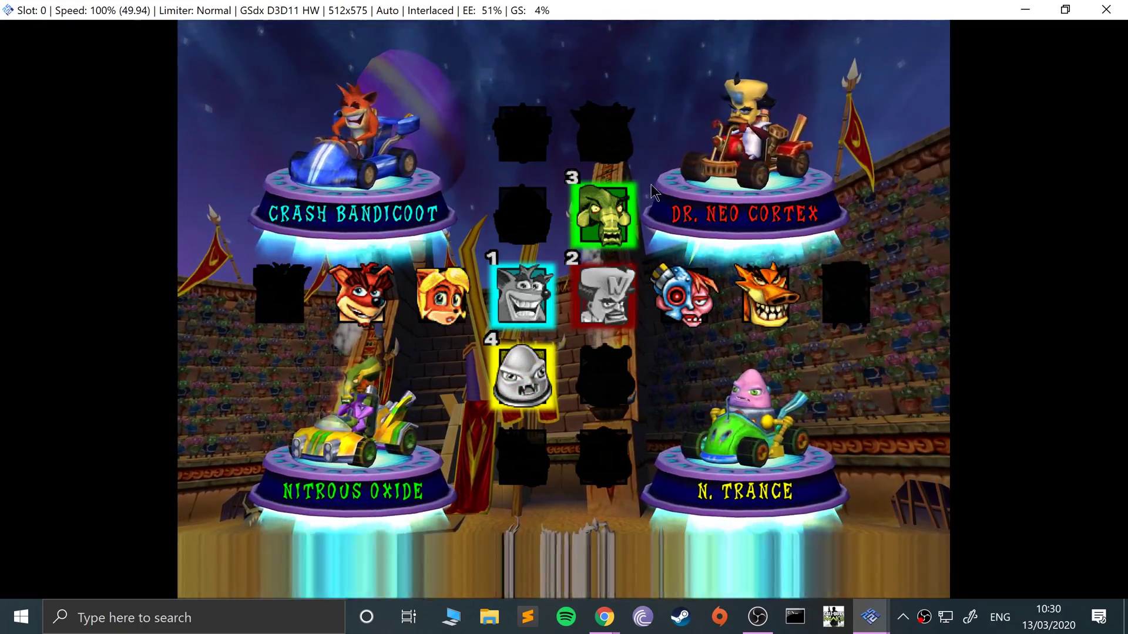
pyautogui.press('Return')
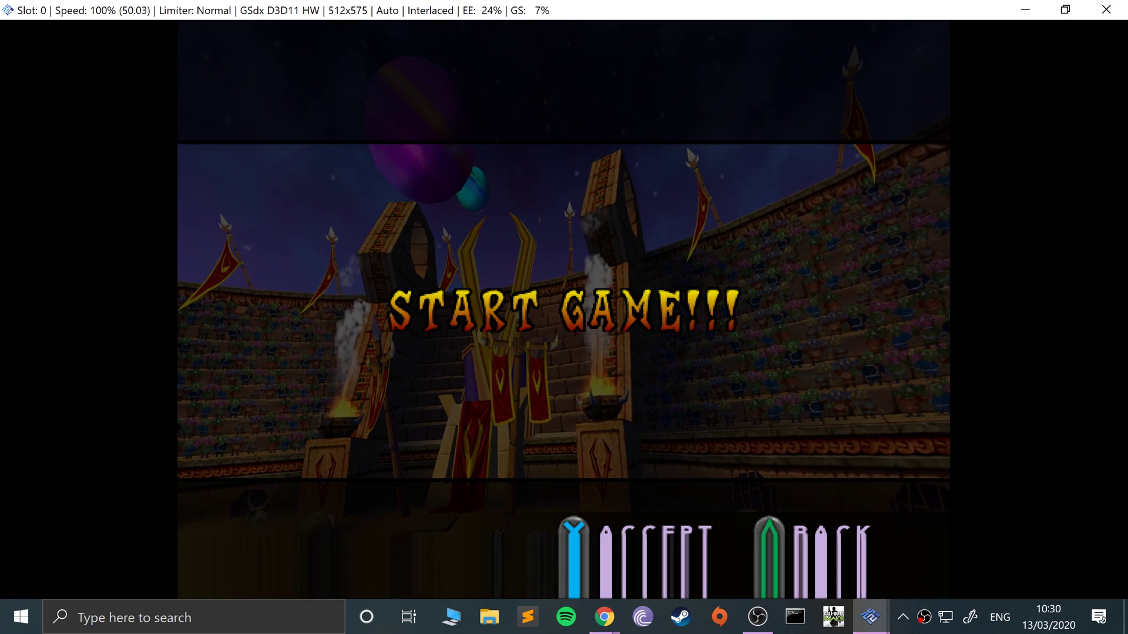
# - Accept START GAME to launch the four-way split-screen race on Inferno Island
pyautogui.press('Return')
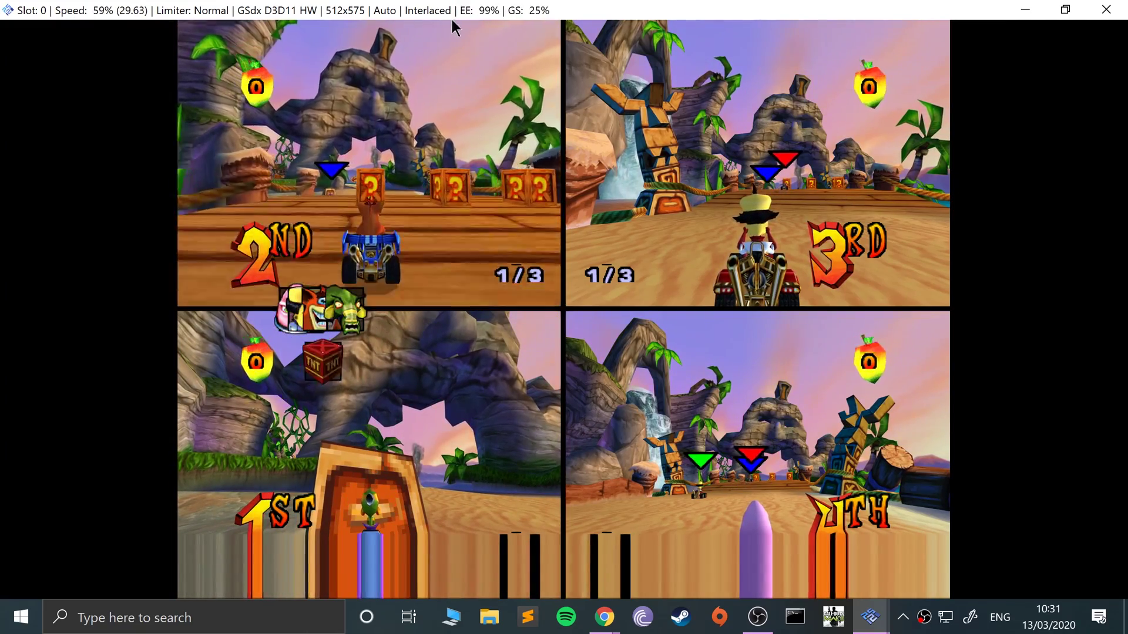
# - Restore the game to a small window and pause the race to show Resume, Quit and Retry
pyautogui.doubleClick(449, 14)
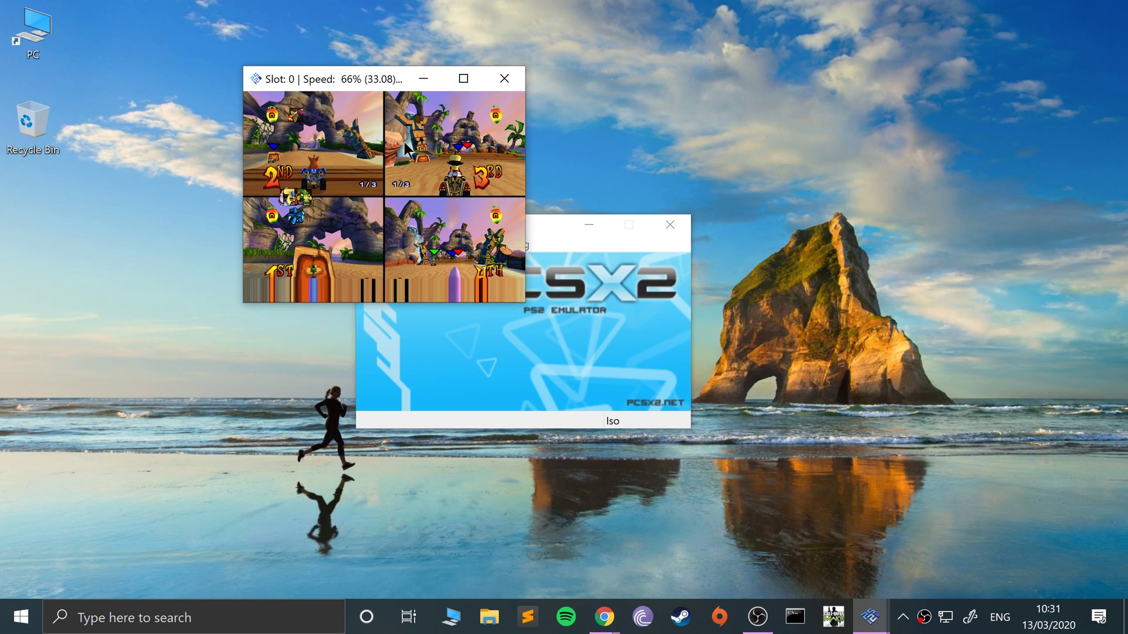
pyautogui.press('Return')
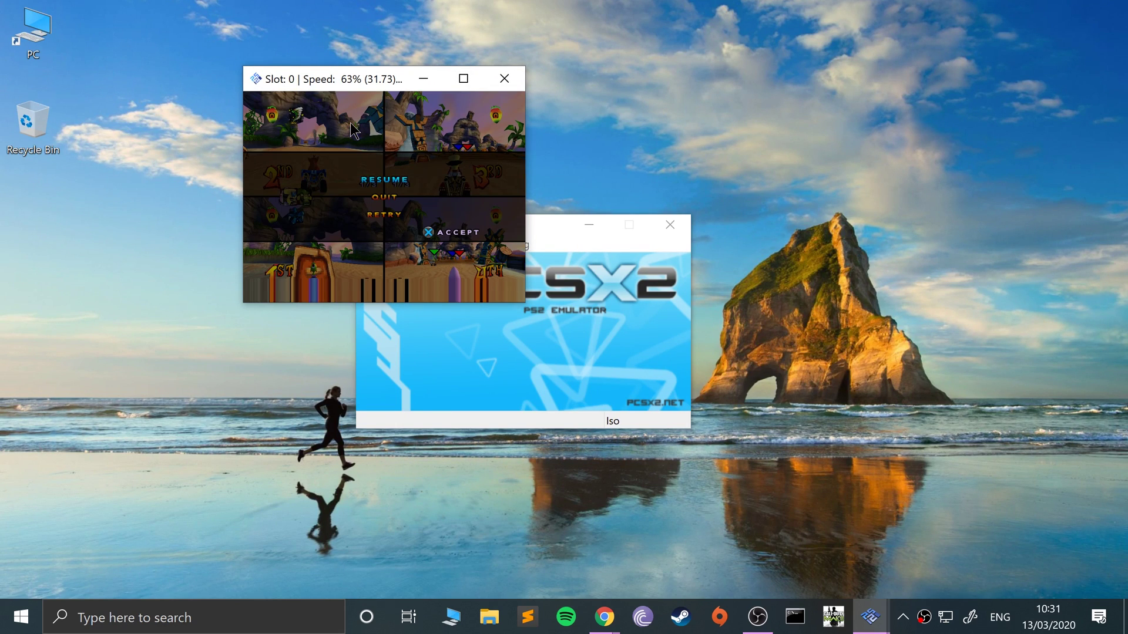